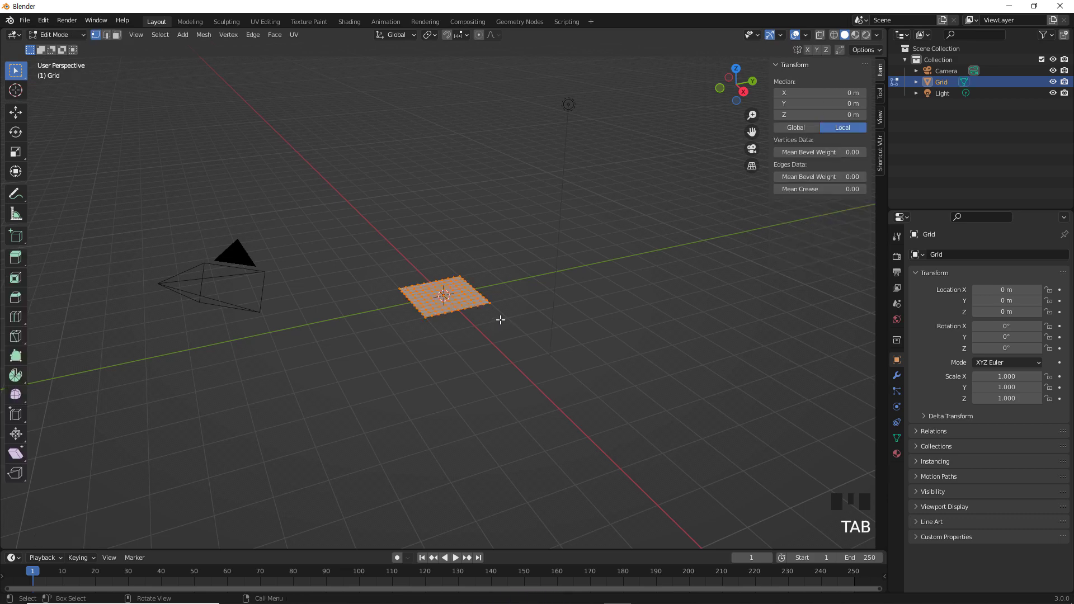
Step: Subdivide the whole grid mesh once, deselect all its vertices and return to Object Mode
scroll(451, 303, up, 5)
right_click(482, 274)
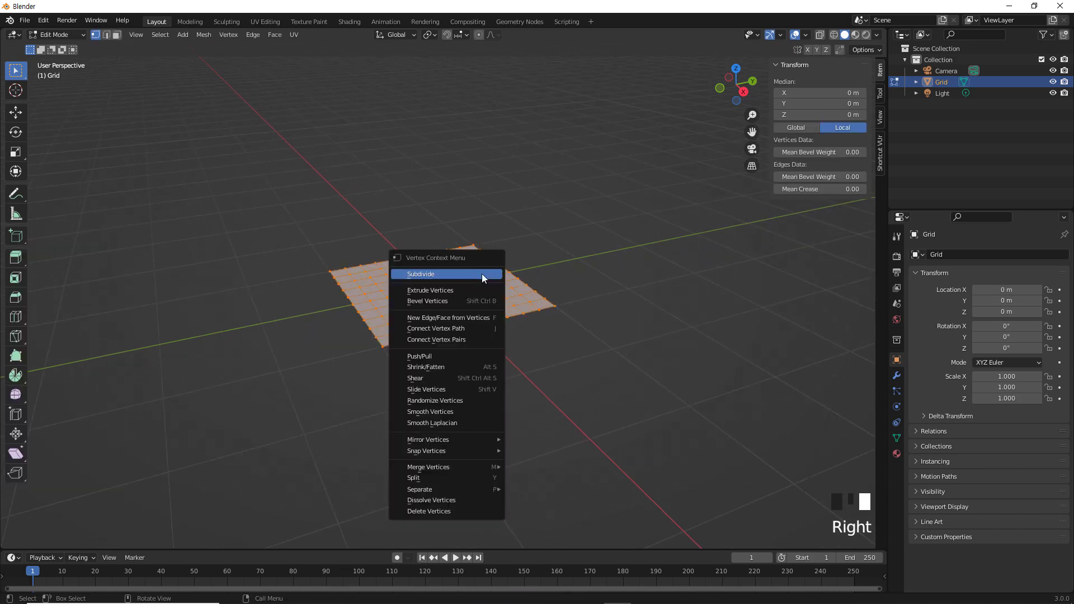
click(482, 274)
scroll(481, 274, up, 2)
scroll(481, 274, up, 2)
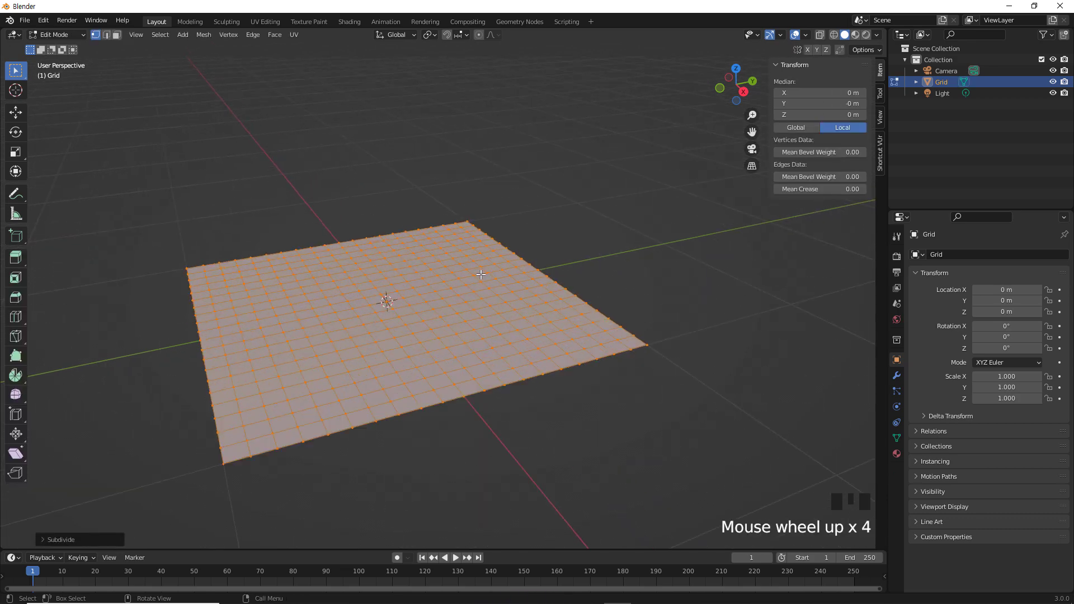
scroll(482, 276, down, 4)
click(627, 312)
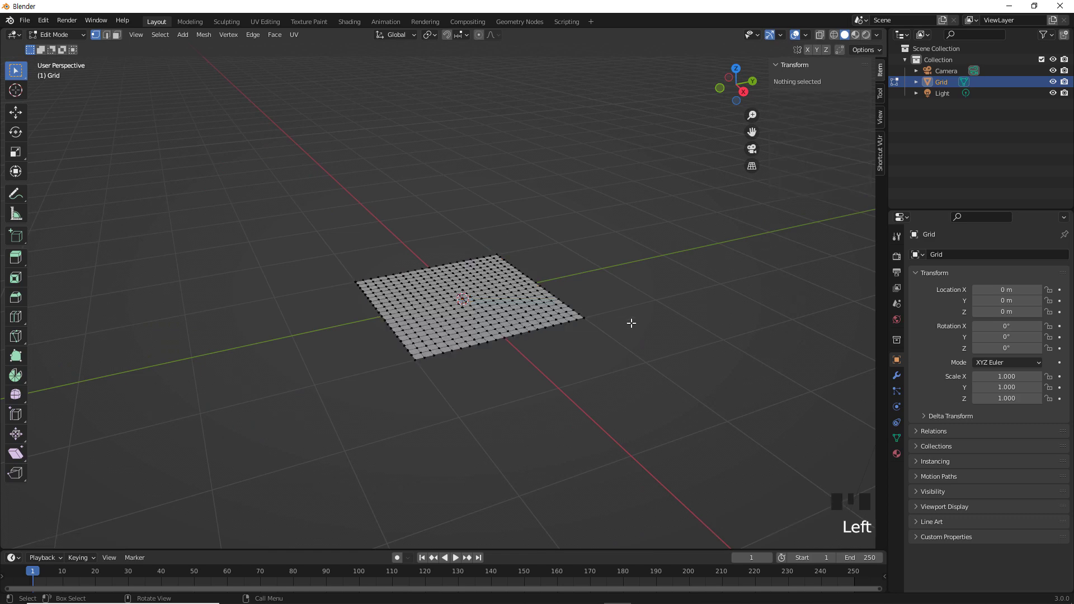
middle_drag(648, 352, 617, 391)
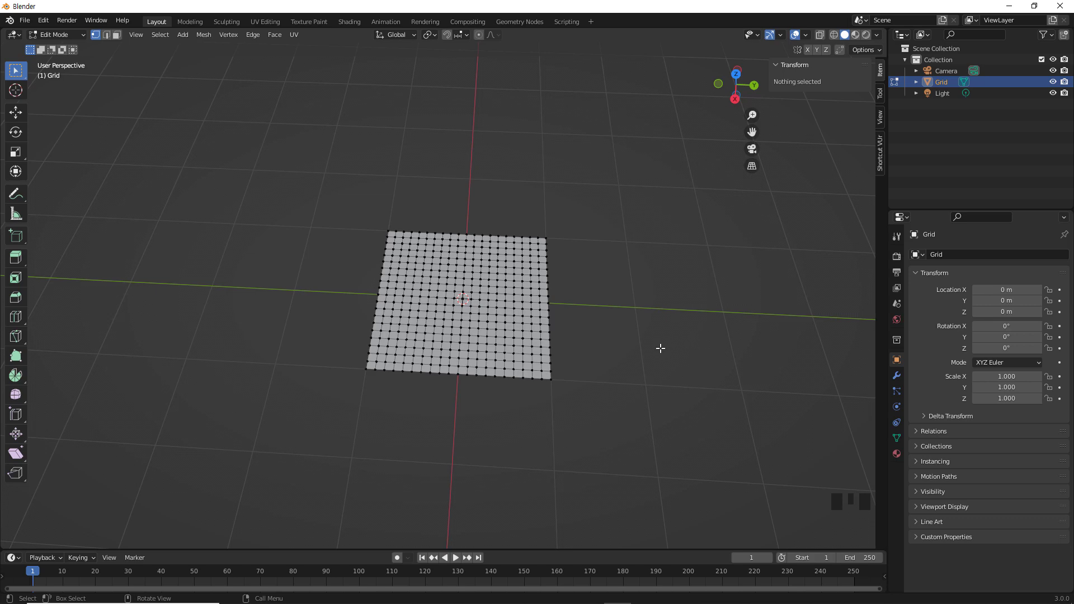
key(Tab)
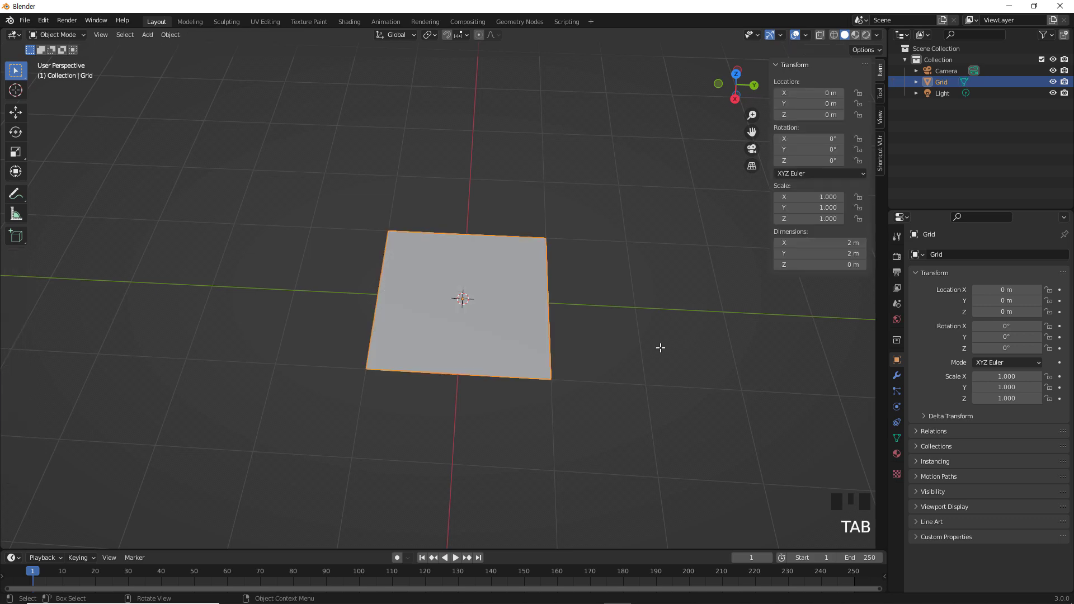
Step: Add a Hook modifier to the grid
middle_drag(661, 347, 736, 311)
click(527, 294)
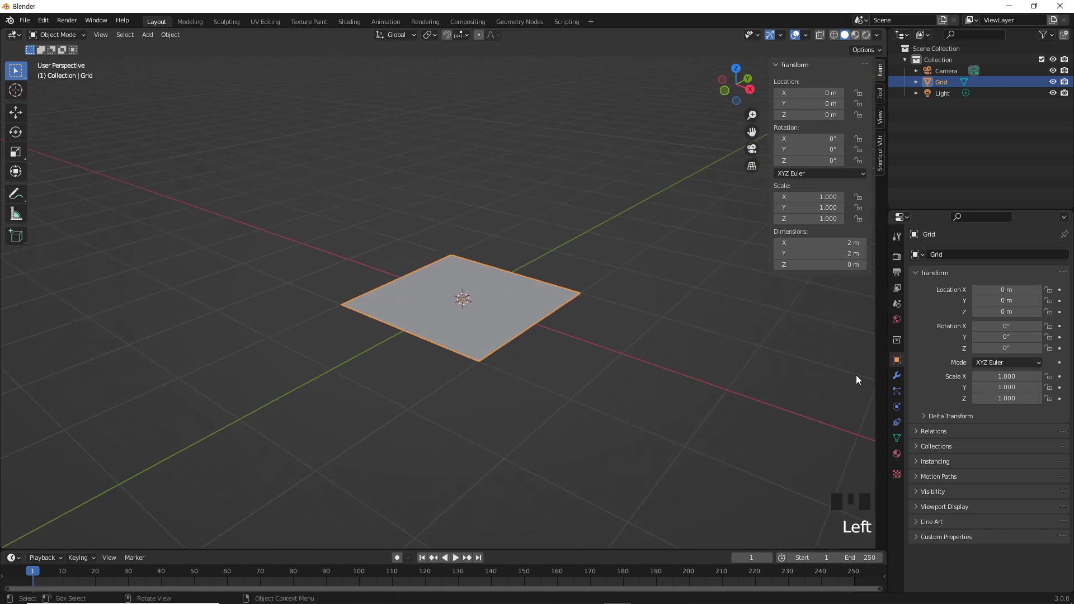
click(896, 375)
click(945, 255)
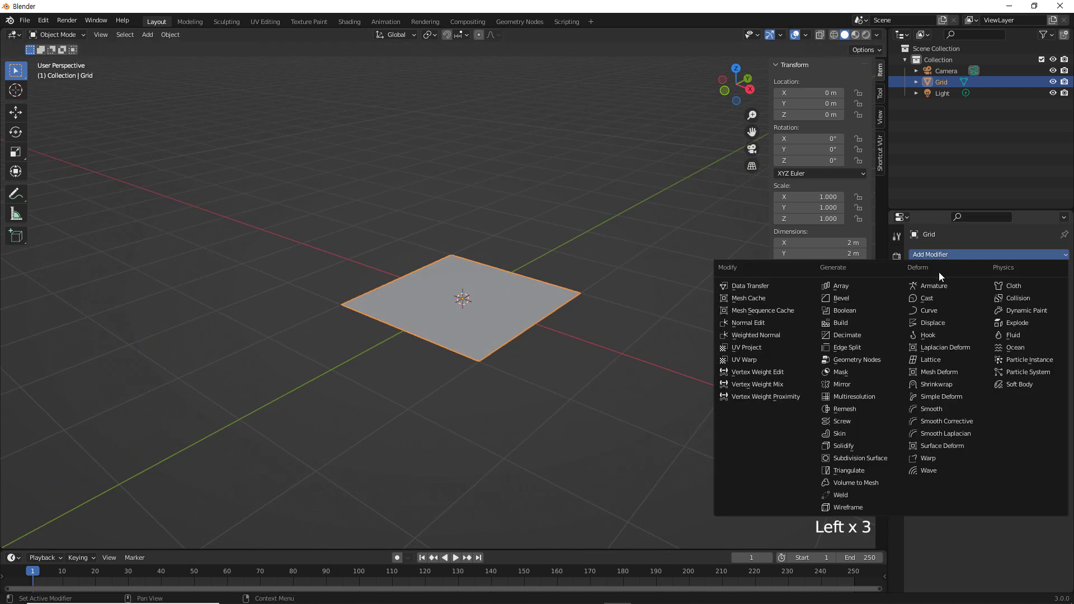
click(927, 335)
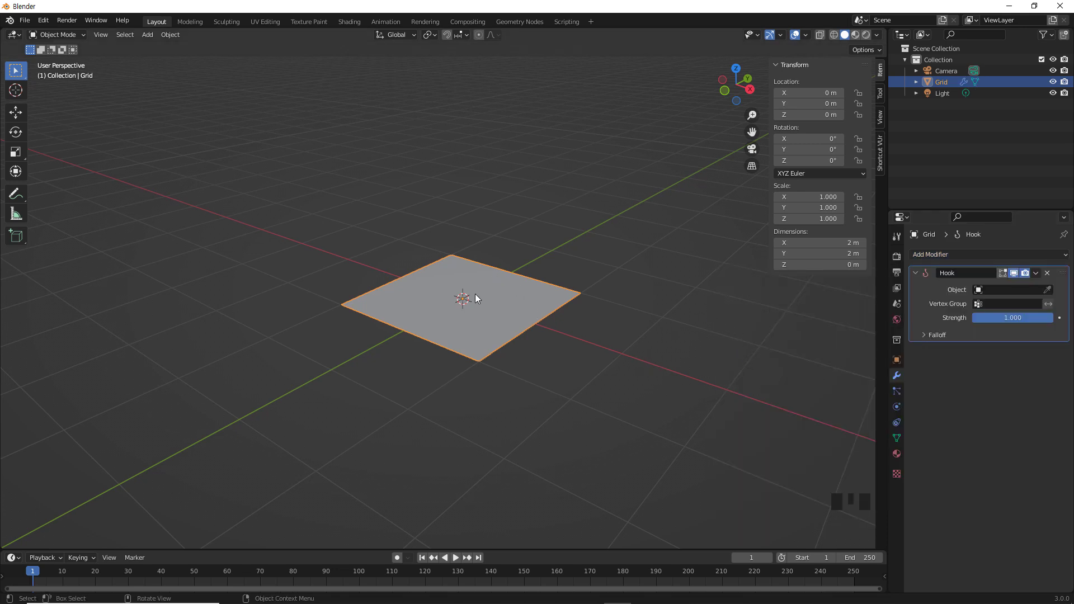
Step: Add a Plain Axes empty at the center of the grid
click(665, 331)
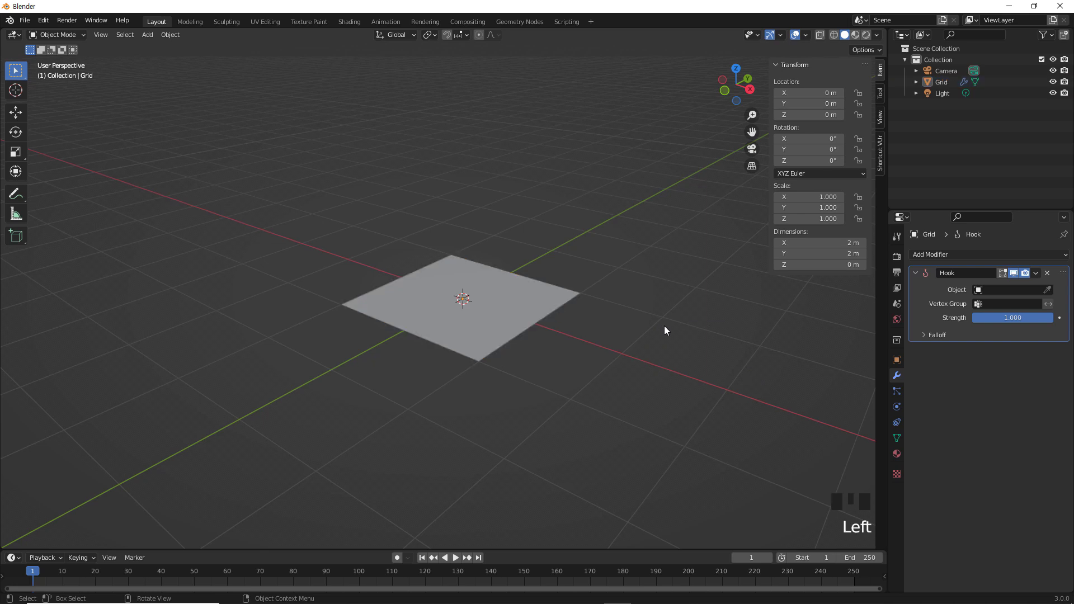
key(shift+a)
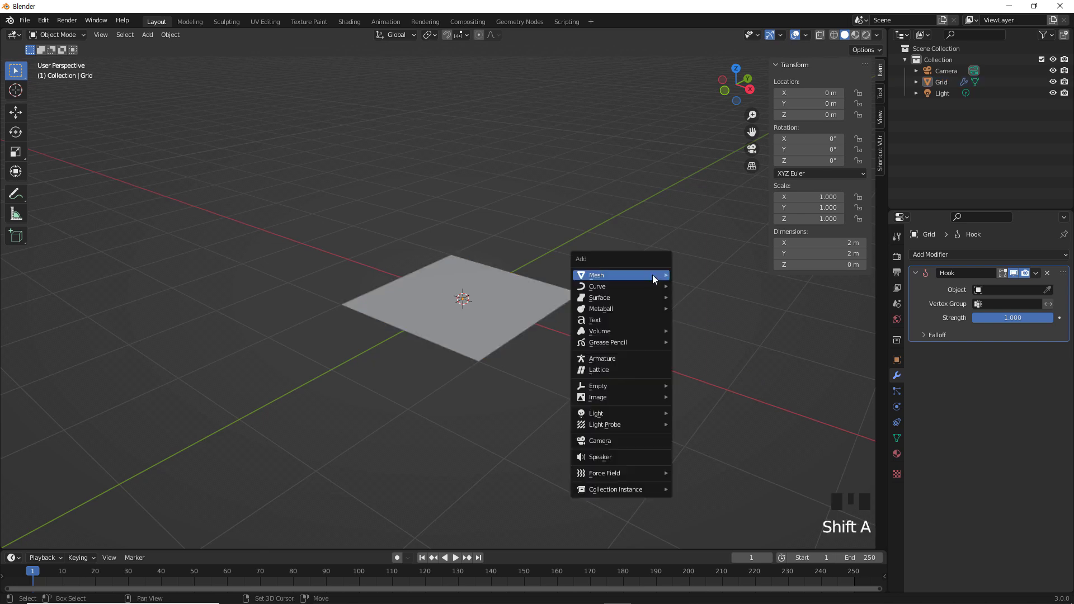
mouse_move(652, 274)
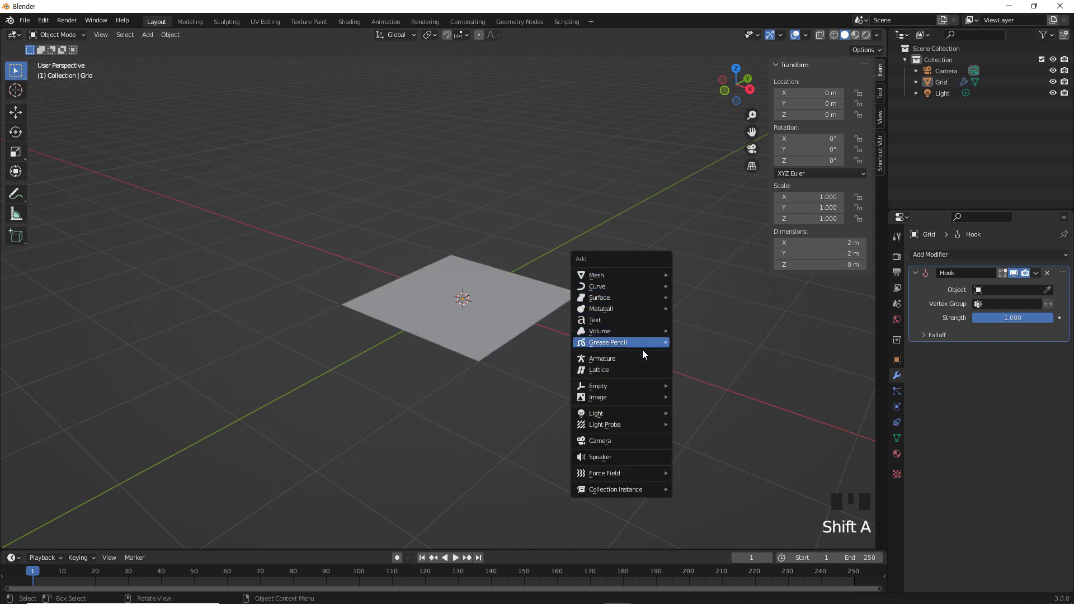
mouse_move(643, 386)
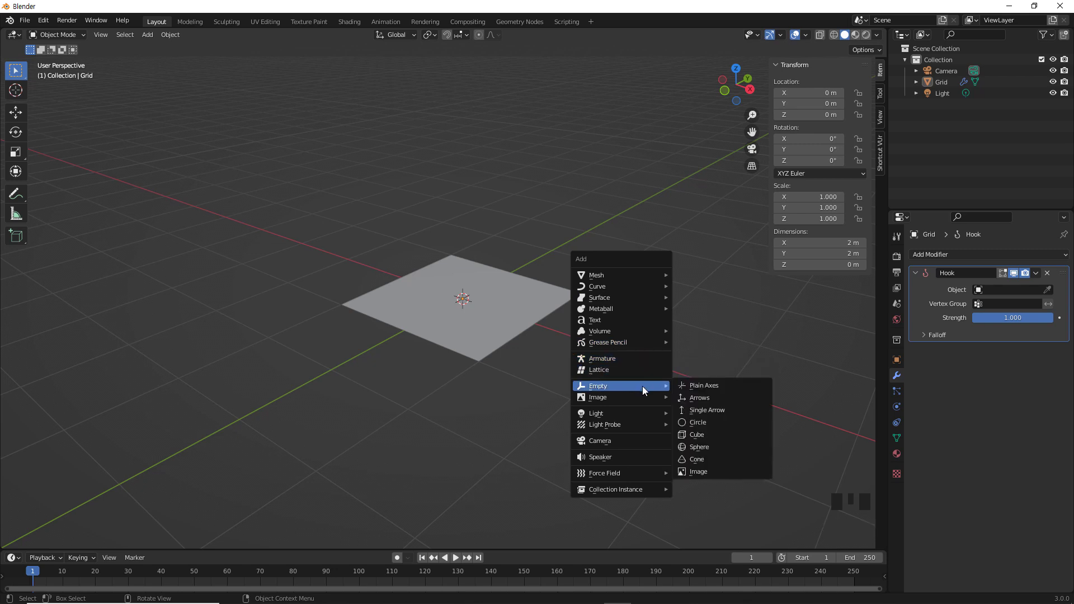
click(727, 385)
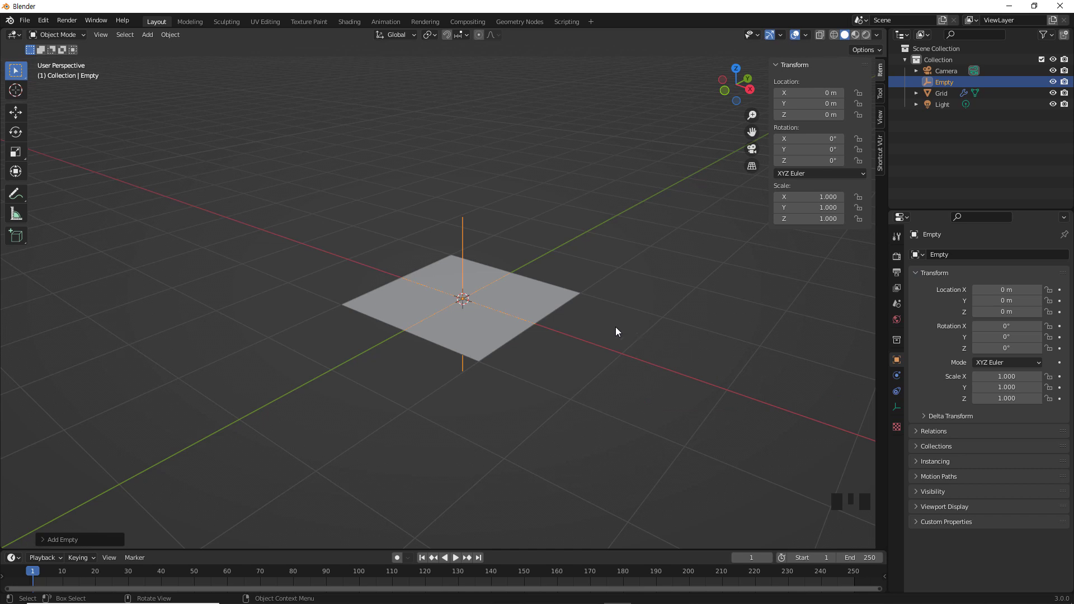
Step: Set the empty as the target object of the grid's Hook modifier
click(538, 293)
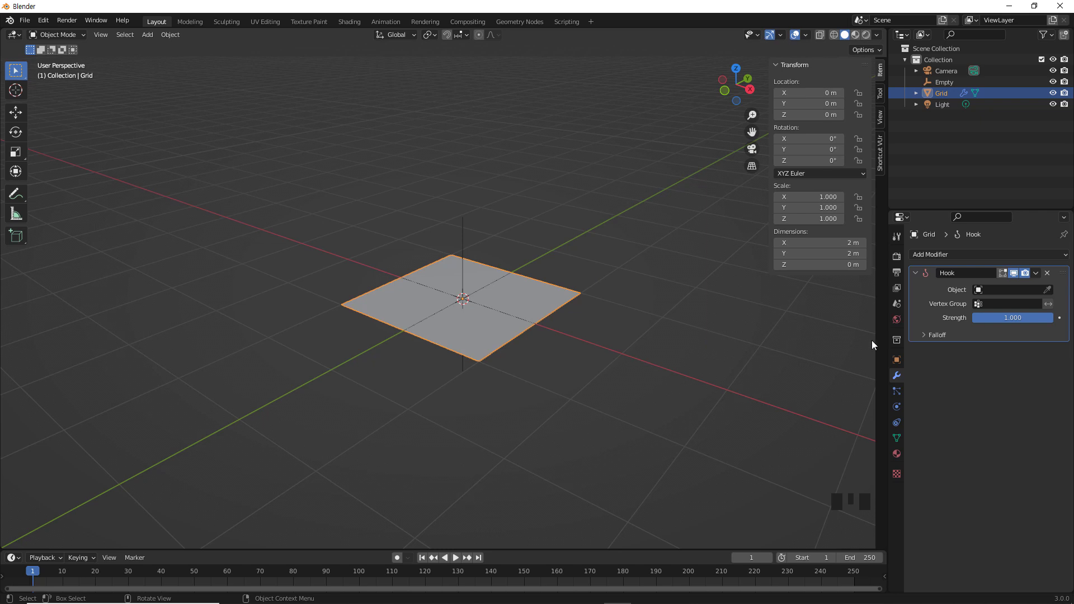
click(1048, 289)
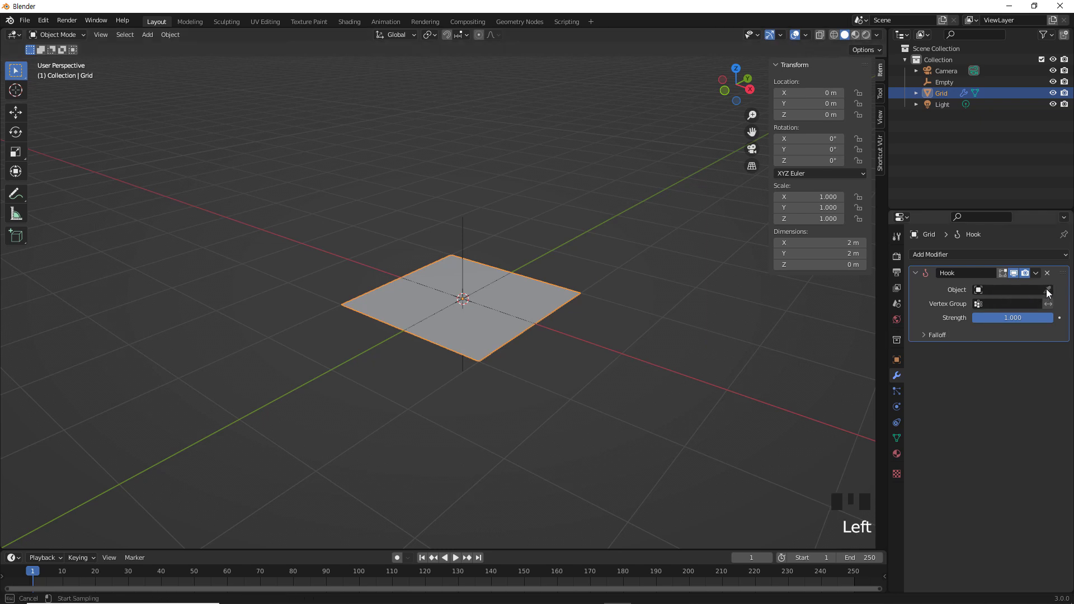
click(466, 231)
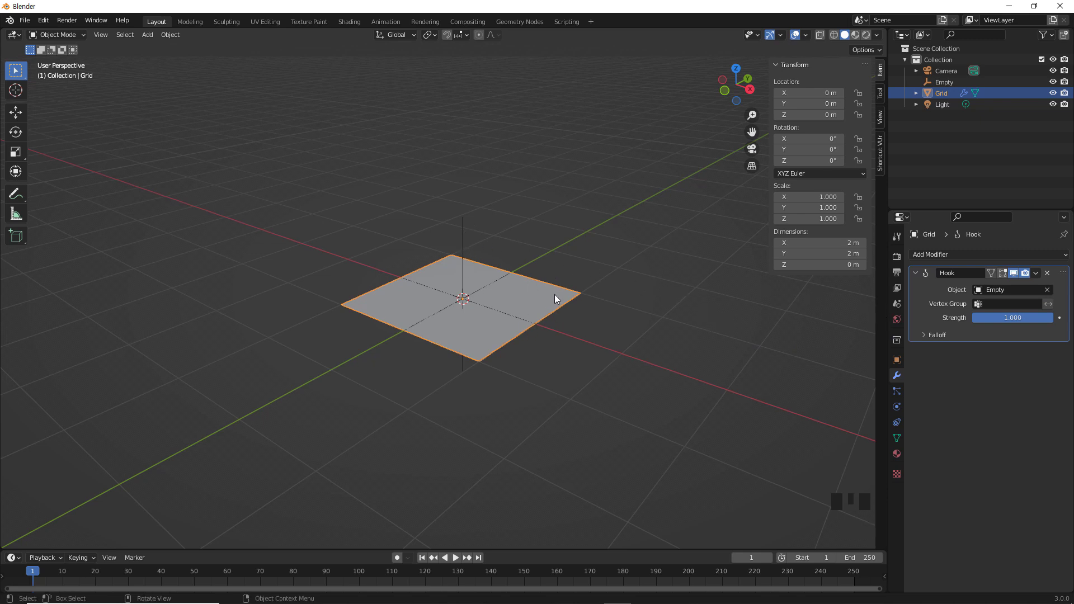
Step: Try raising the empty about 0.57 m along Z with the Move tool, and undo the move
click(638, 332)
click(463, 237)
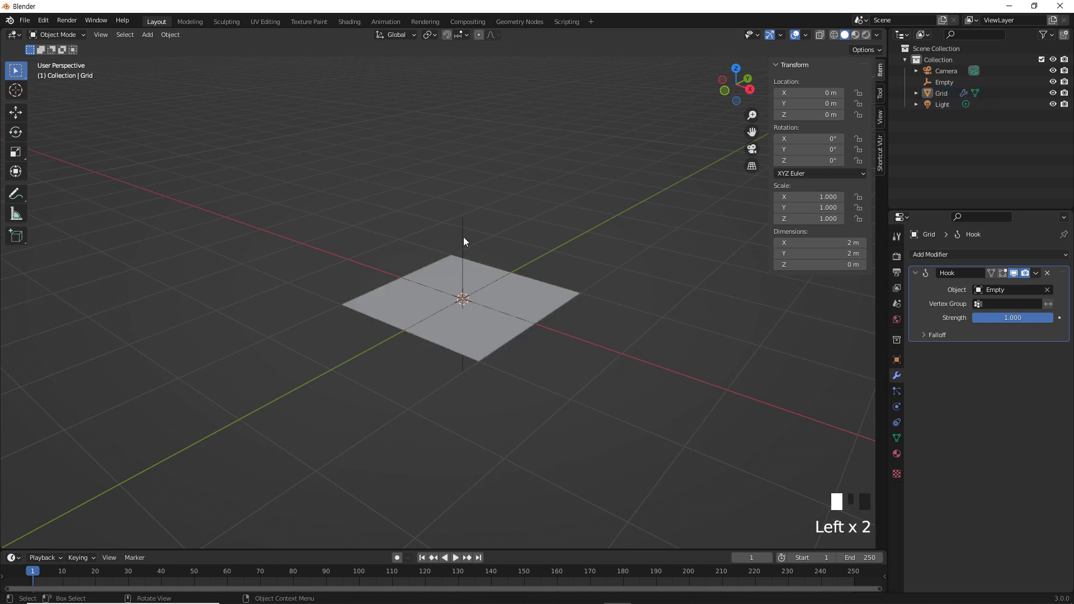
click(21, 113)
drag(463, 262, 471, 214)
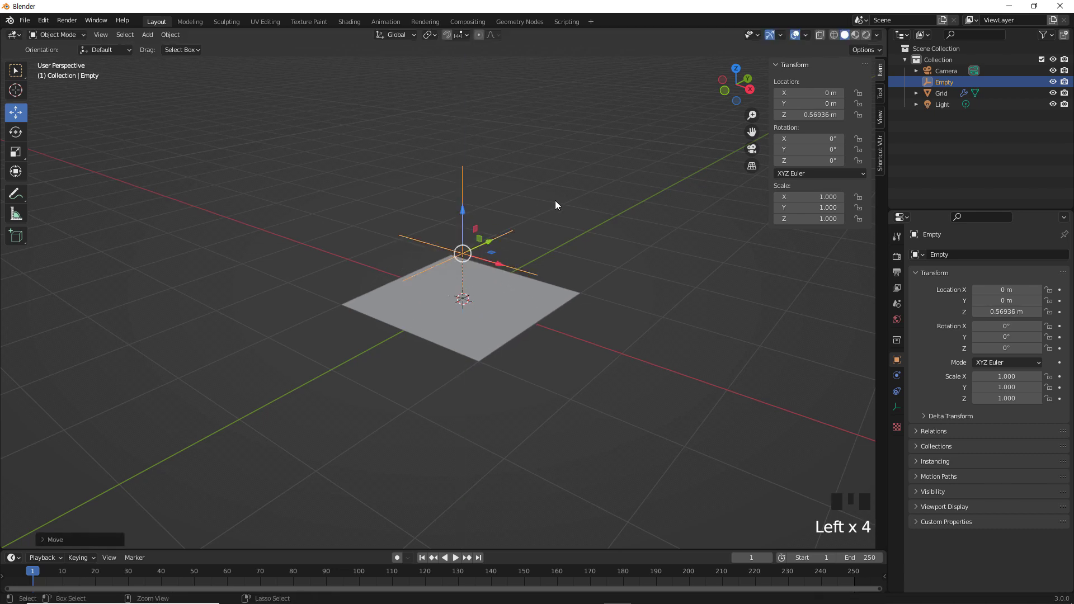
key(ctrl+z)
click(611, 255)
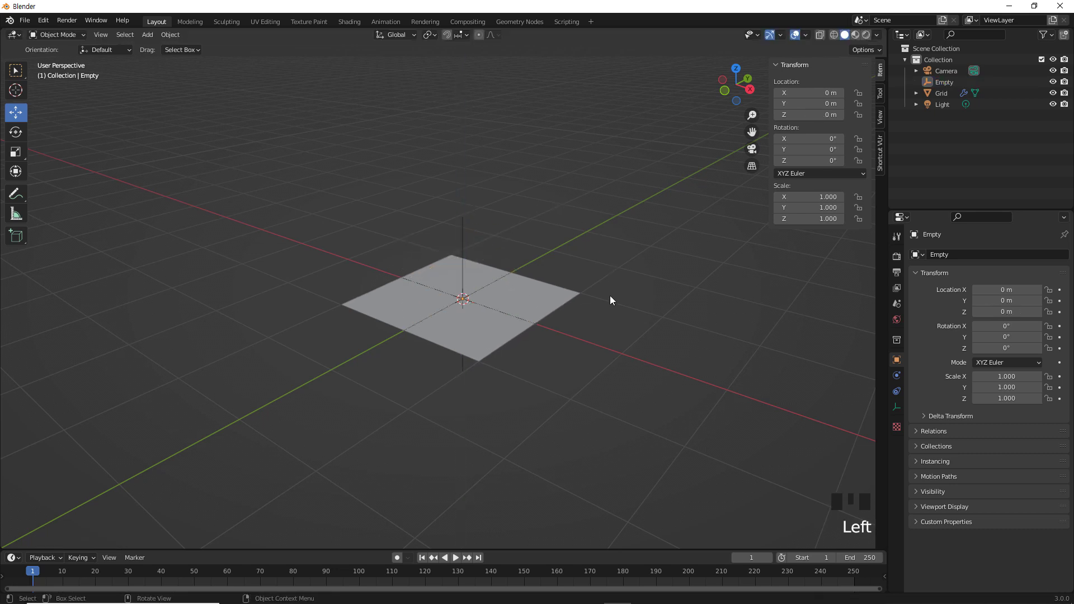
Step: In Edit Mode, box-select a patch of vertices between the grid's center and its +X edge and assign them to the hook
click(553, 297)
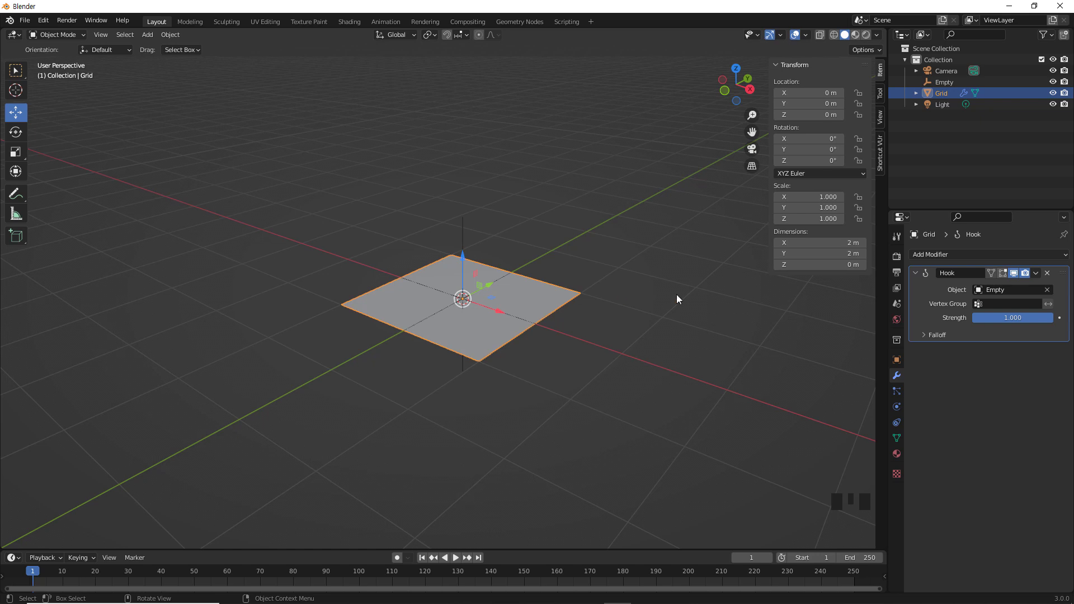
click(540, 294)
key(Tab)
scroll(537, 359, up, 4)
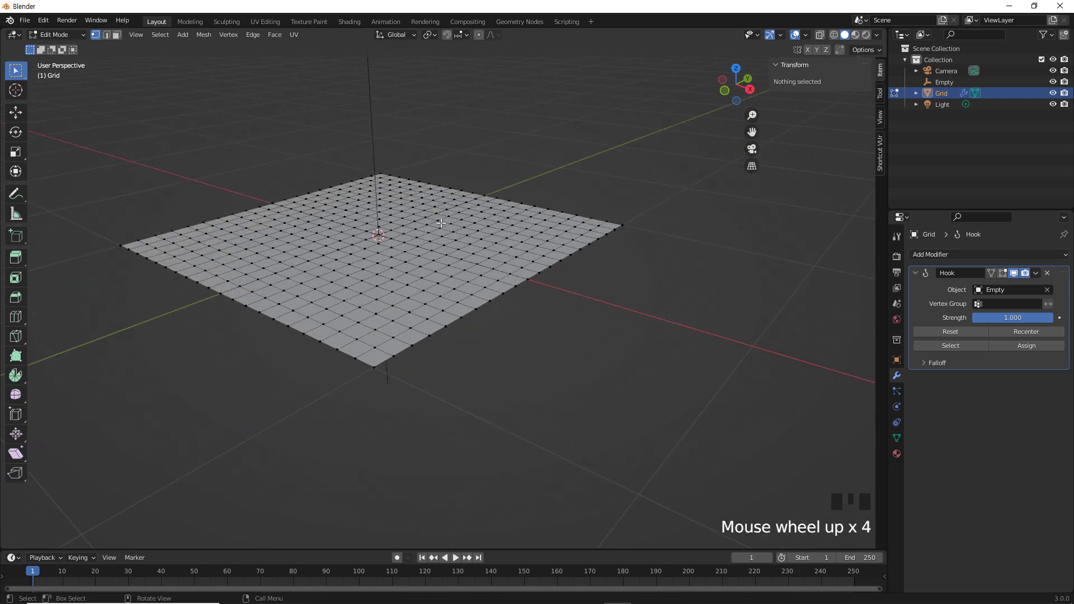
drag(442, 221, 490, 286)
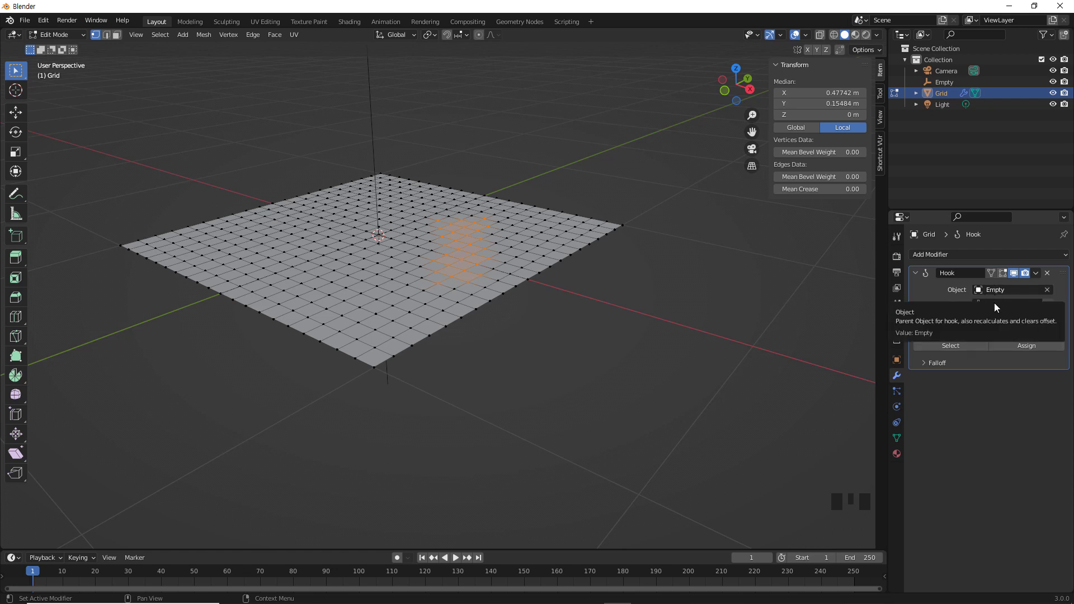
click(1027, 346)
click(685, 311)
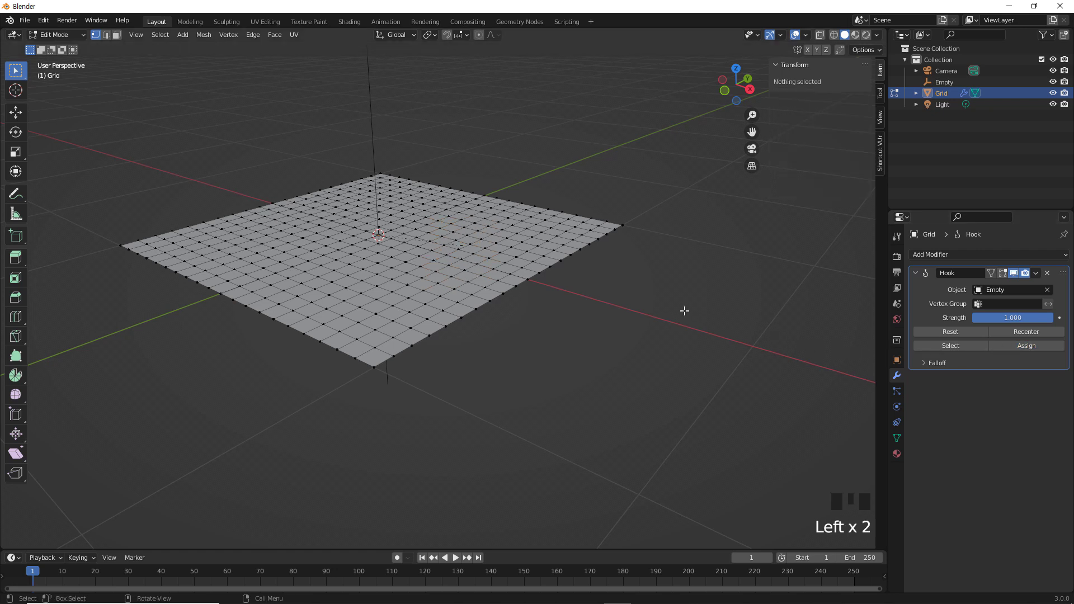
Step: Check the hook's assigned vertices by selecting them through the modifier, deselect them and return to Object Mode
click(958, 346)
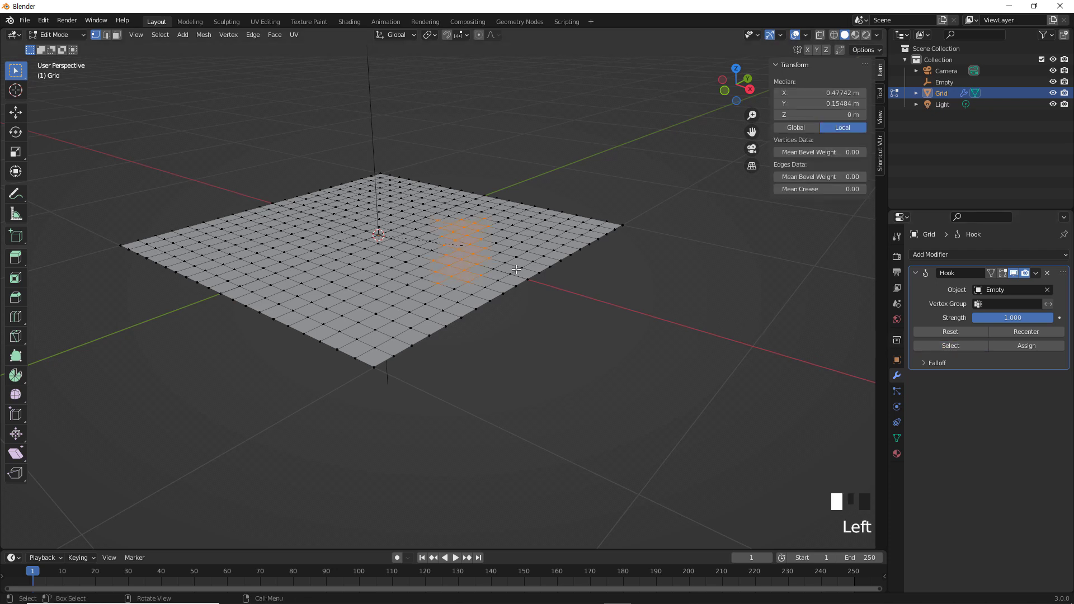
click(708, 306)
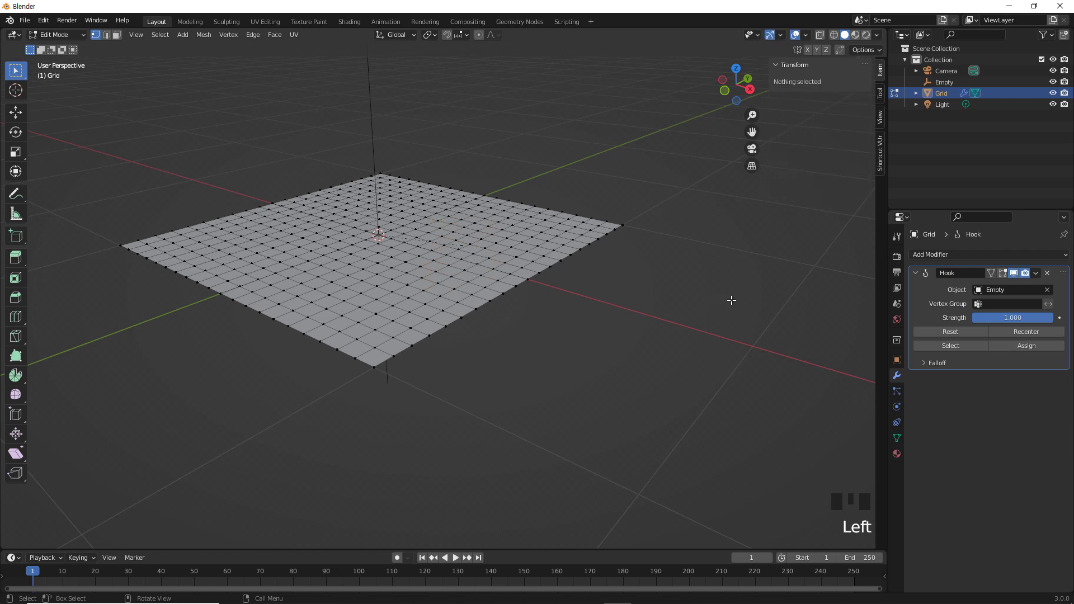
key(Tab)
click(650, 309)
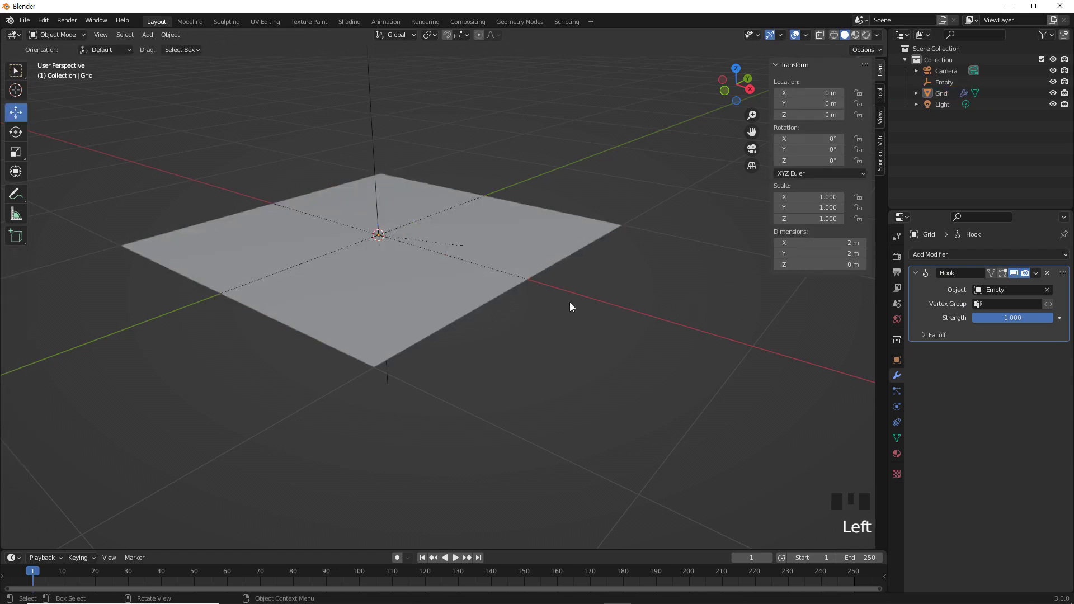
Step: Try raising the grid about 0.16 m along Z while the empty stays in place, and undo the move
click(517, 263)
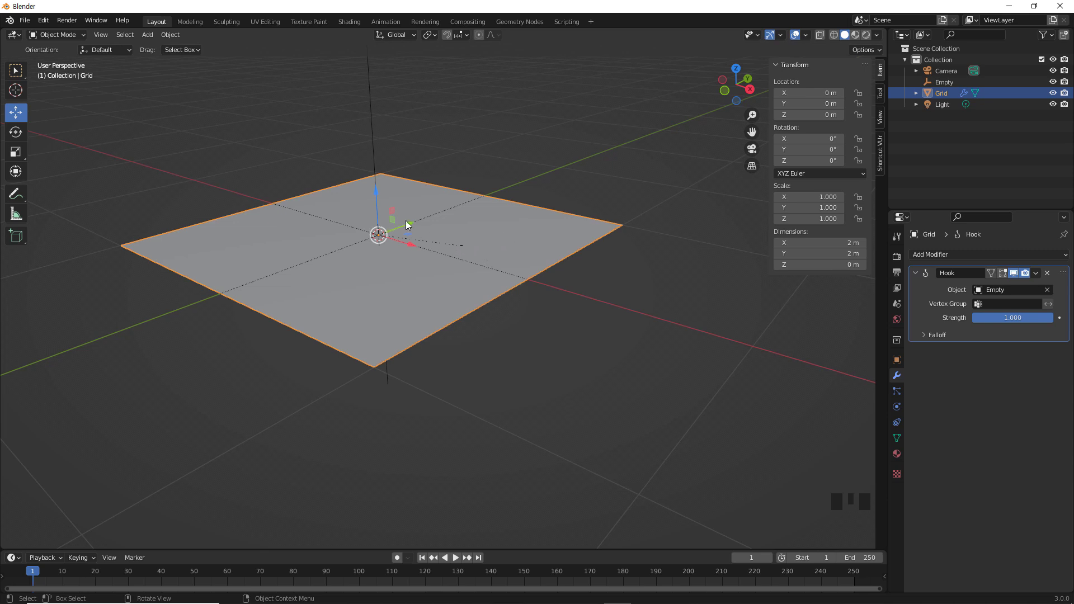
click(731, 229)
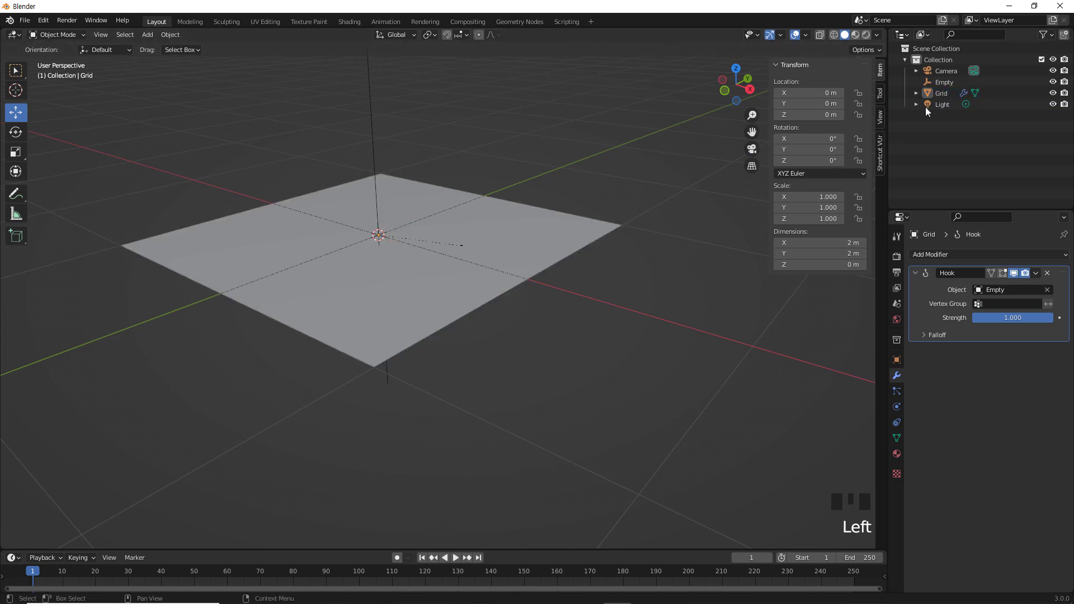
click(931, 91)
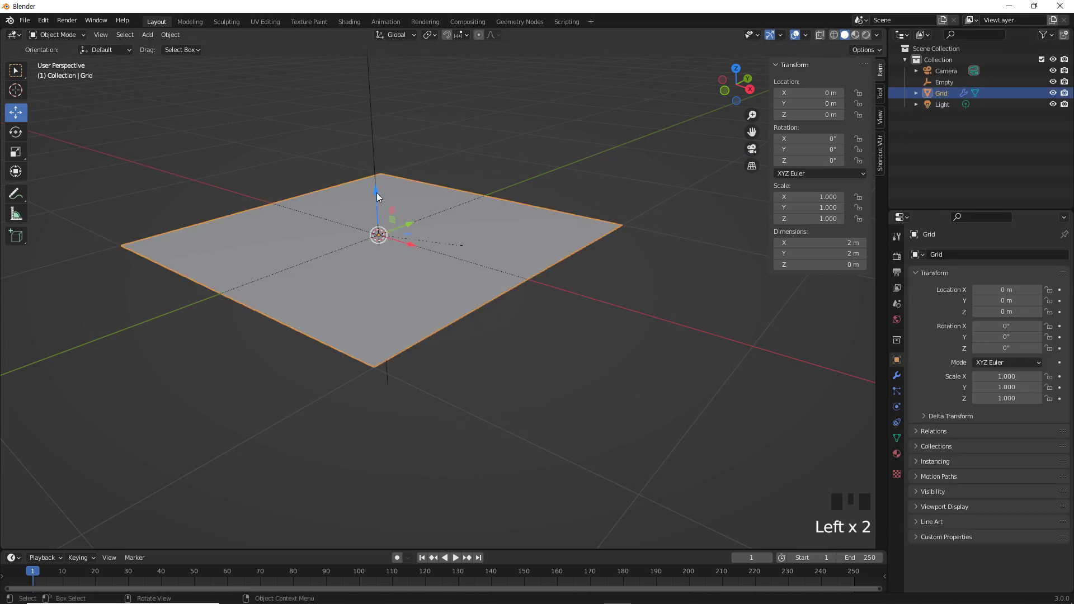
drag(376, 192, 380, 163)
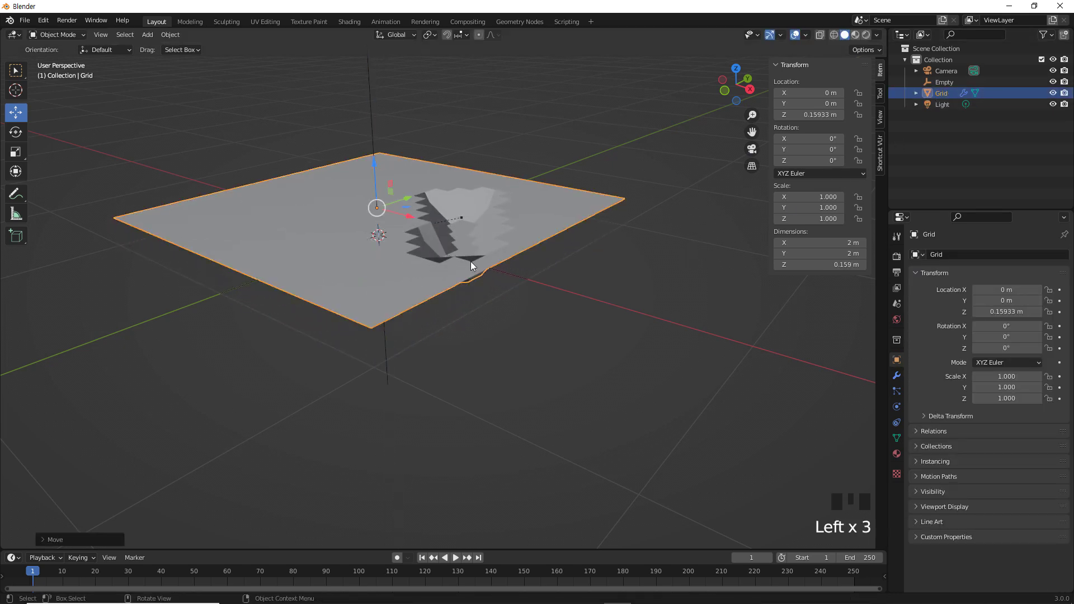
key(ctrl+z)
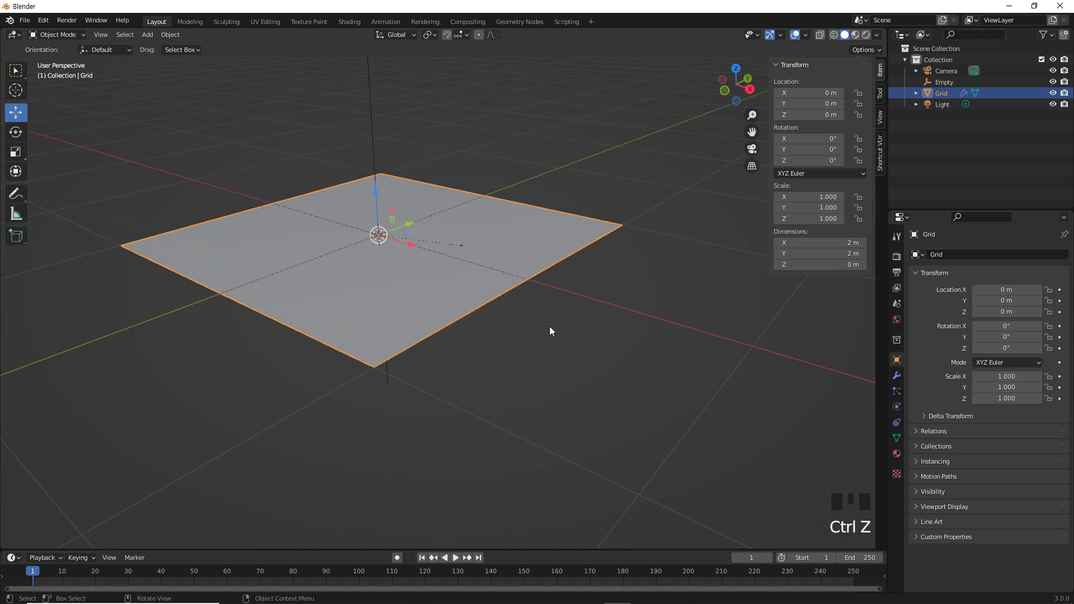
Step: Raise the empty about 0.16 m along Z to pull up the hooked vertices of the grid
click(550, 330)
click(527, 378)
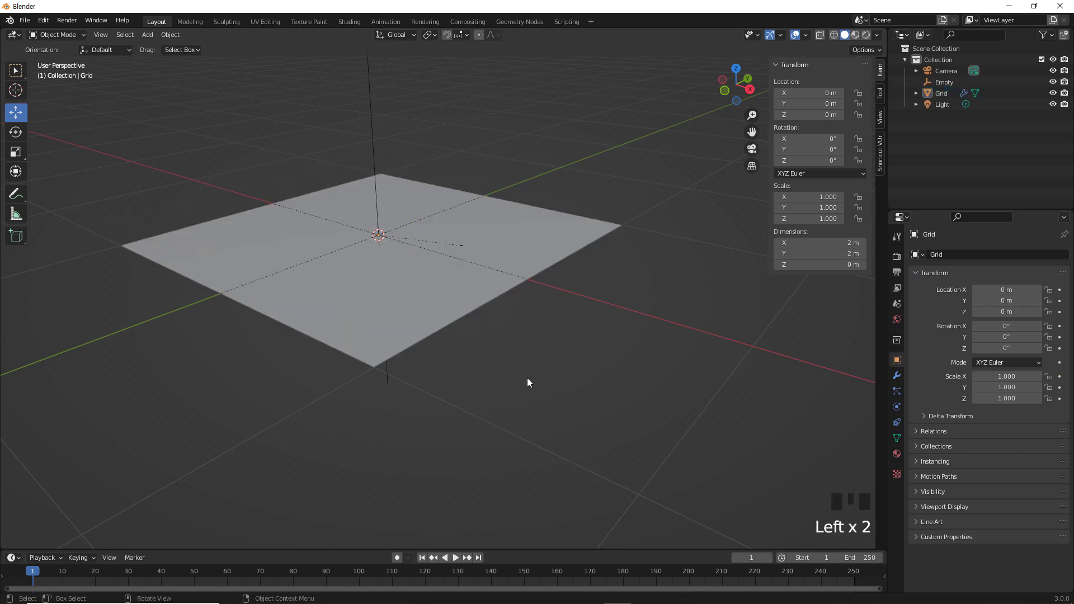
click(375, 175)
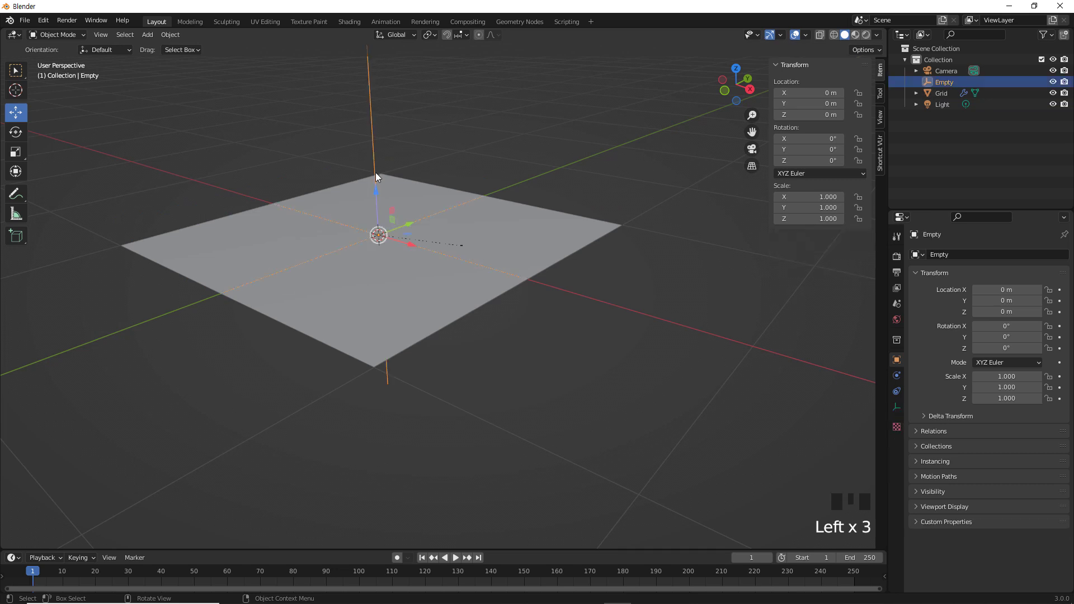
middle_drag(546, 368, 421, 261)
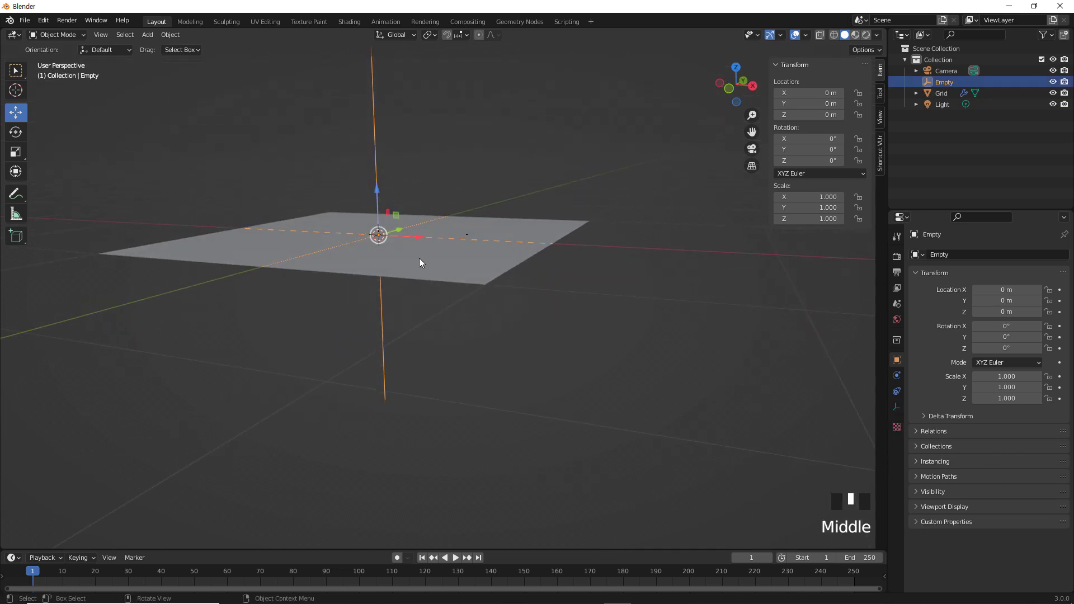
drag(378, 190, 391, 170)
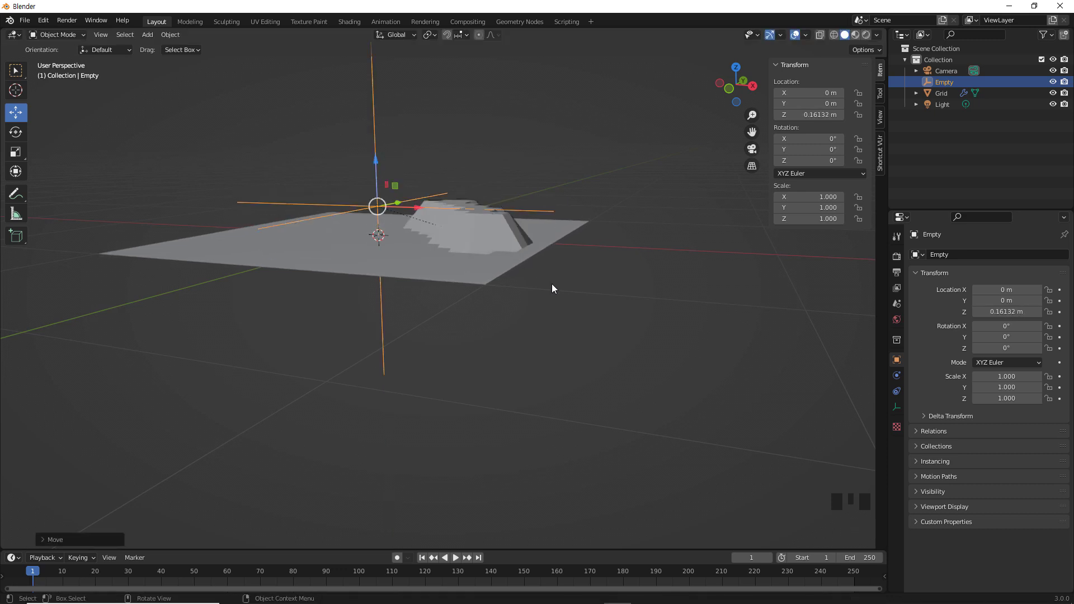
Step: Try moving the empty about 0.75 m along X, and undo both its X move and its earlier raise
middle_drag(552, 283, 527, 320)
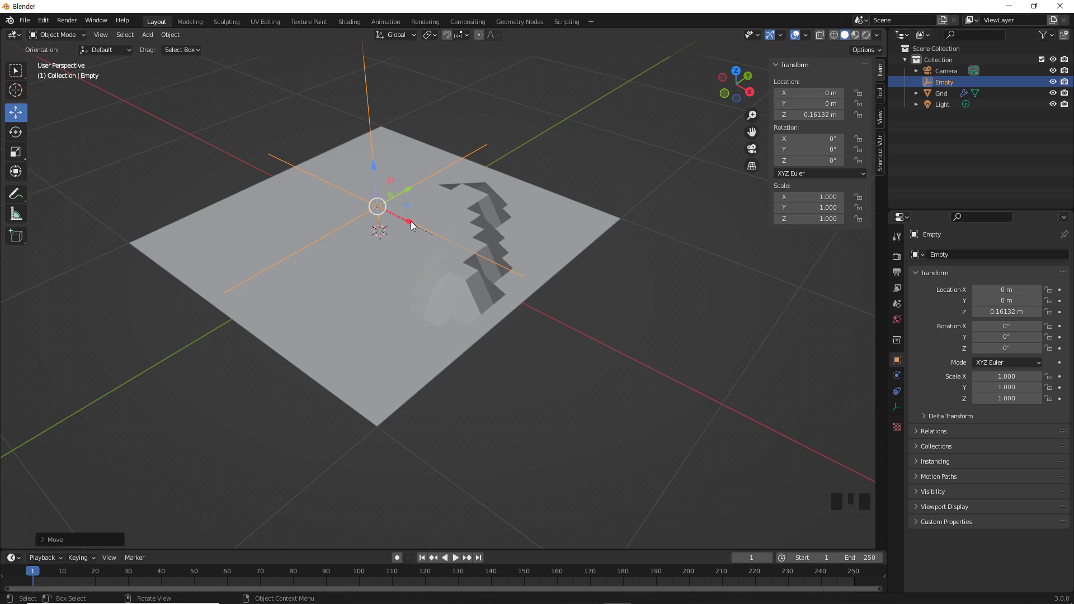
drag(411, 225, 628, 368)
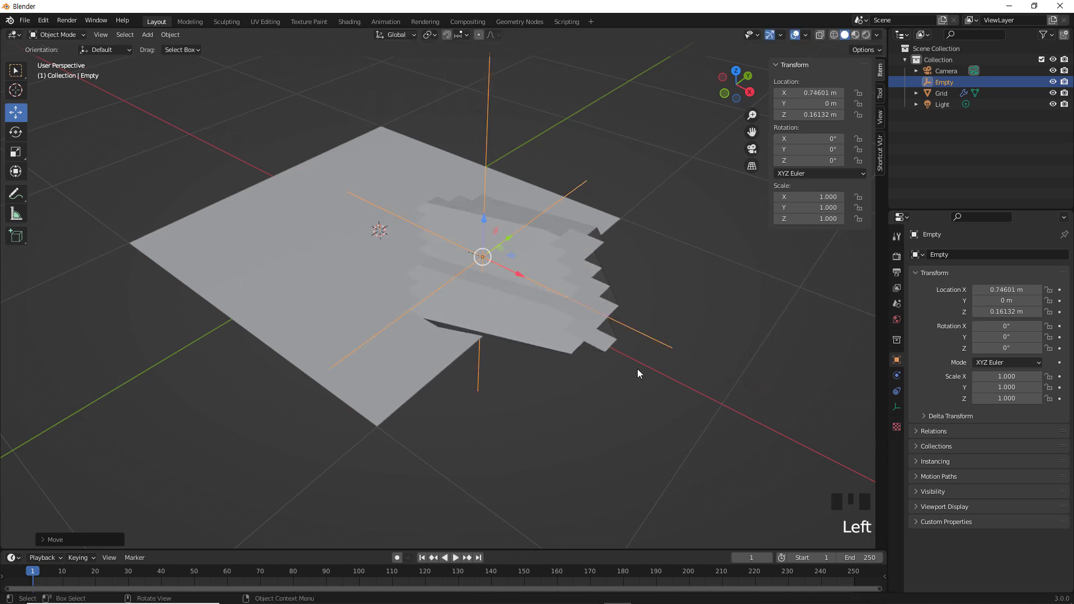
key(ctrl+z)
key(ctrl+z)
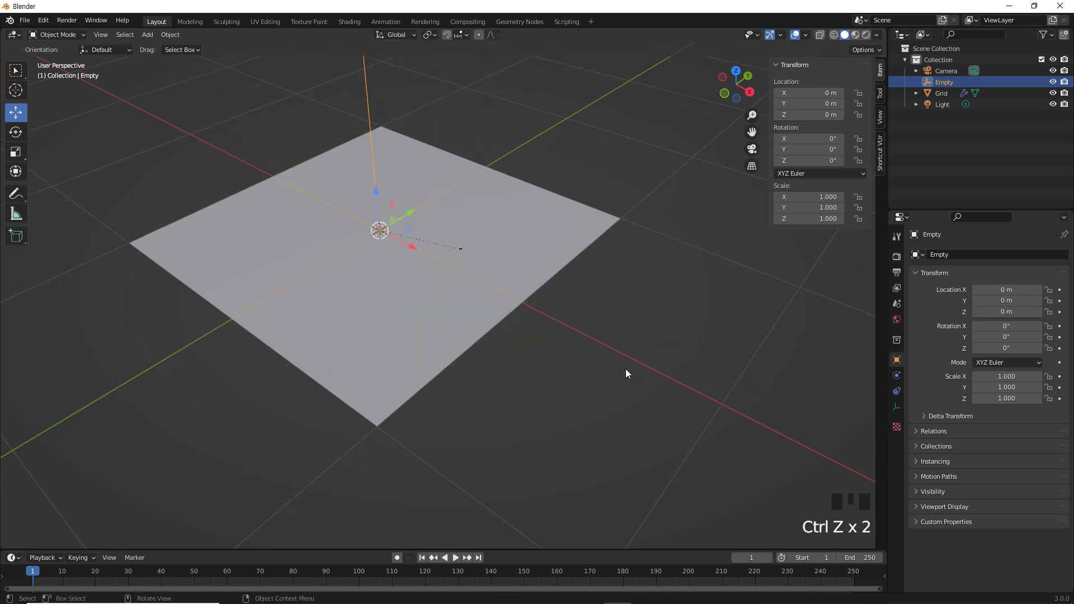
Step: Put the grid in Edit Mode, show its Hook modifier settings and leave no vertices selected
click(626, 370)
click(558, 231)
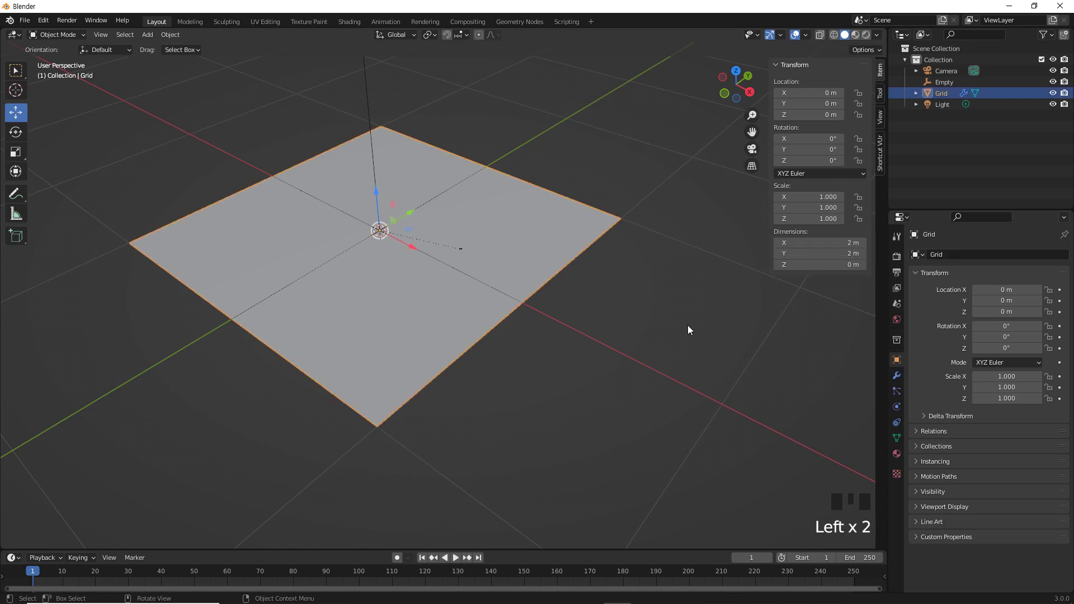
key(Tab)
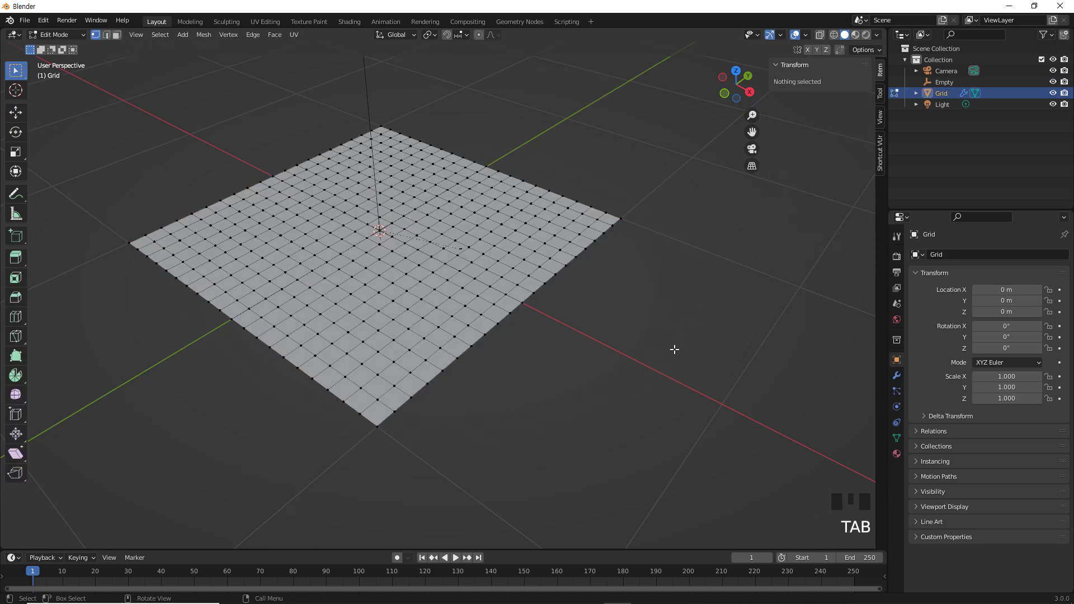
middle_drag(674, 349, 620, 347)
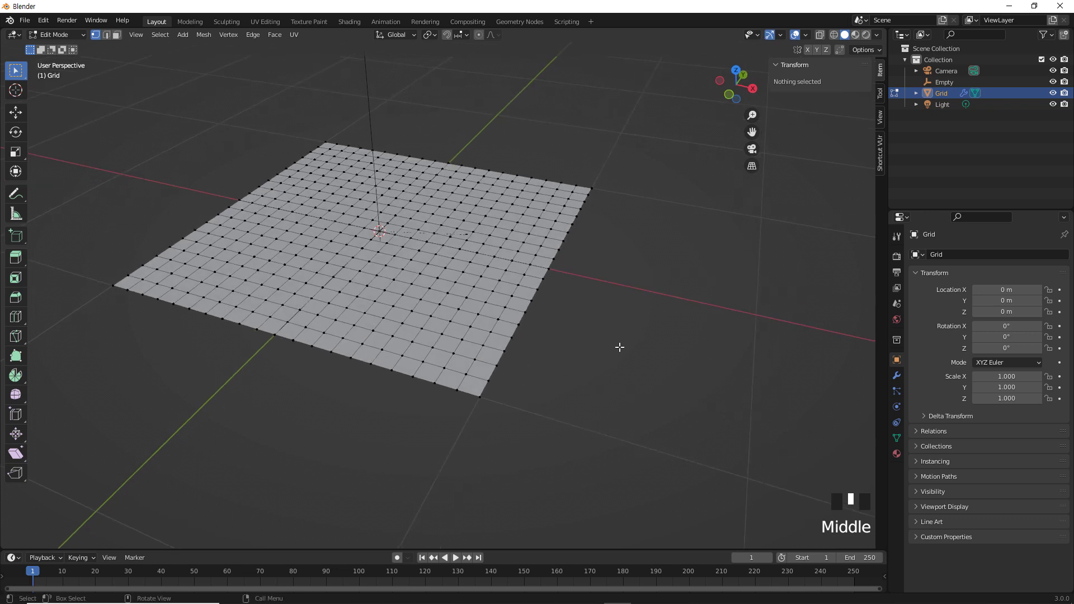
click(519, 304)
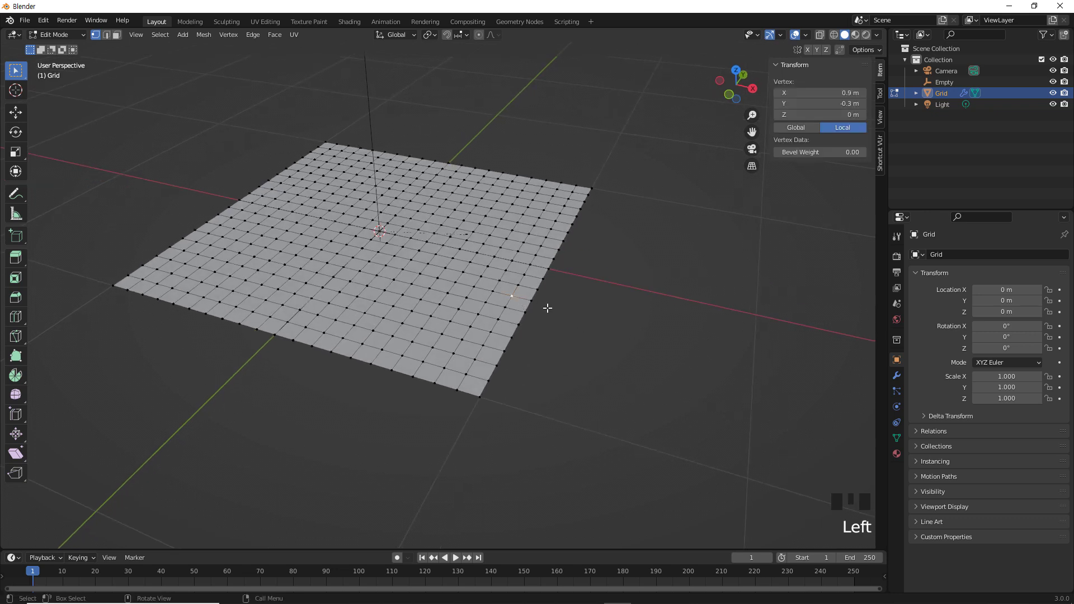
click(896, 376)
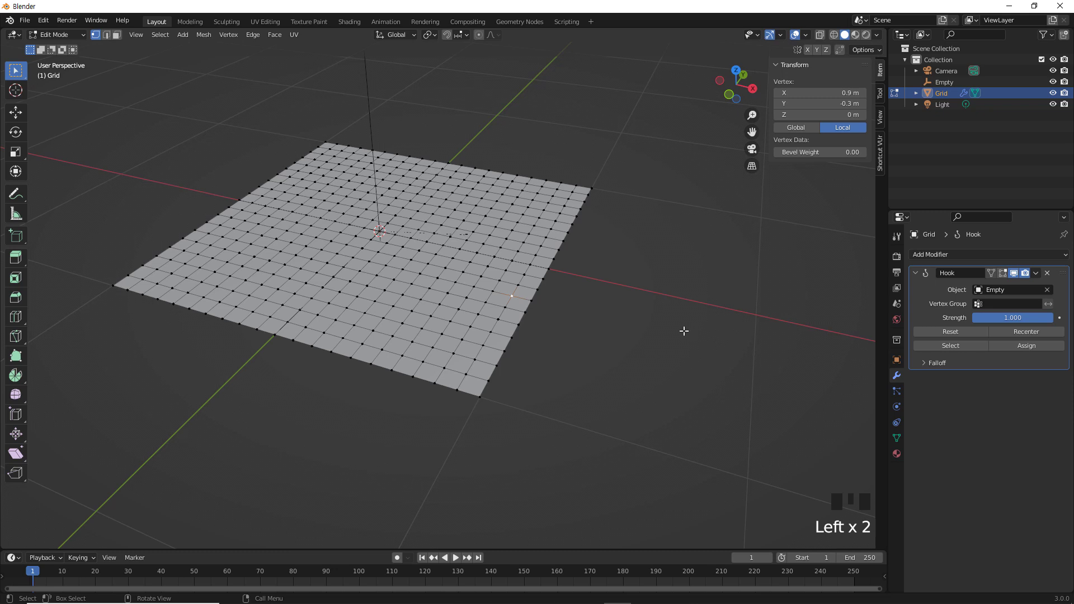
click(670, 331)
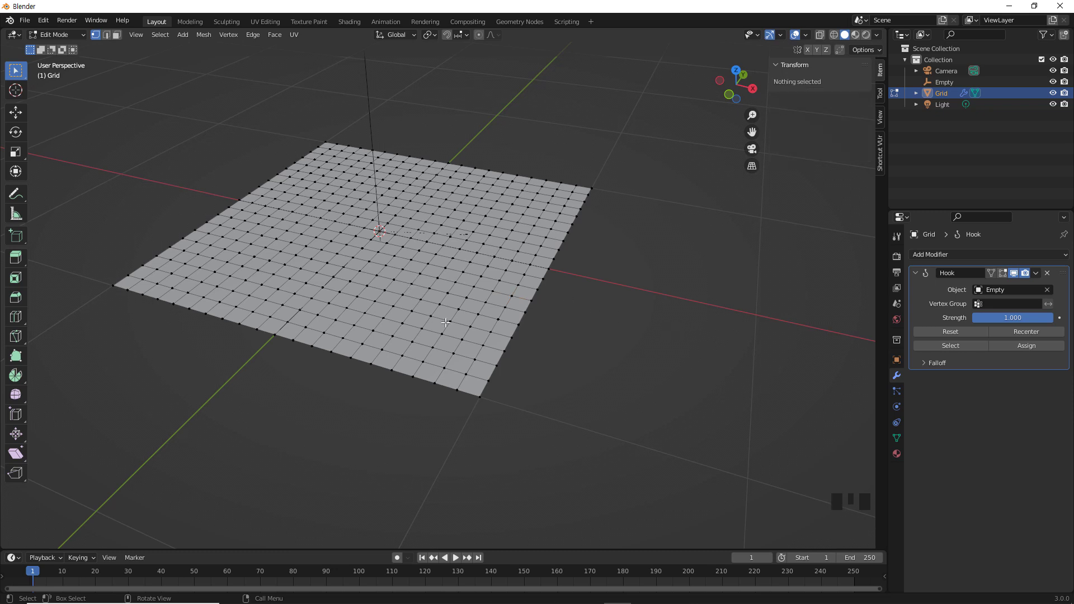
Step: Assign the vertices along the grid's +X boundary edge to the hook, check them through the modifier and deselect them
alt+click(485, 386)
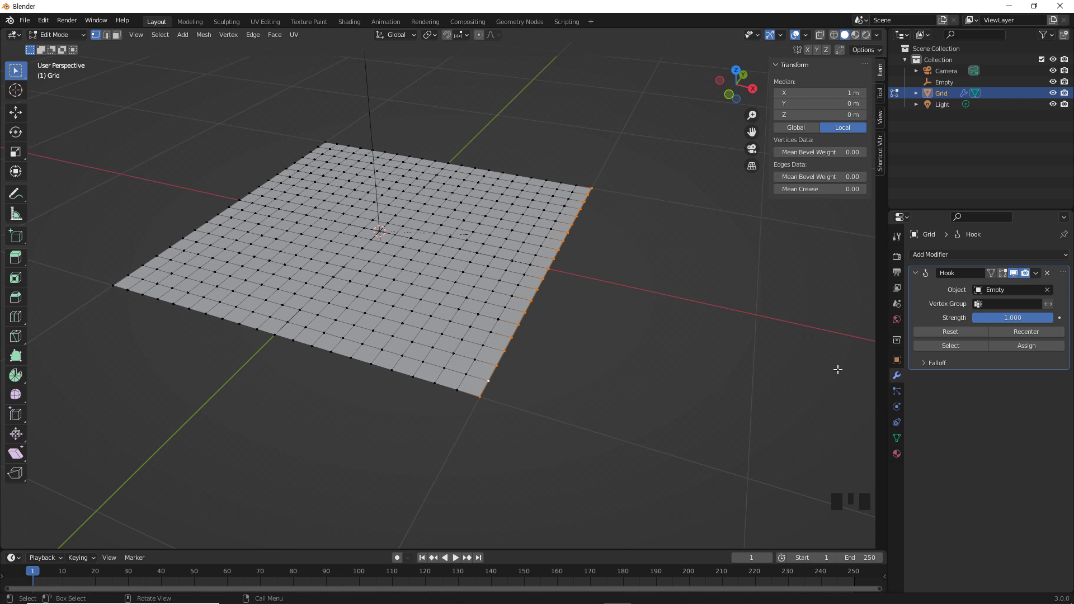
click(1037, 345)
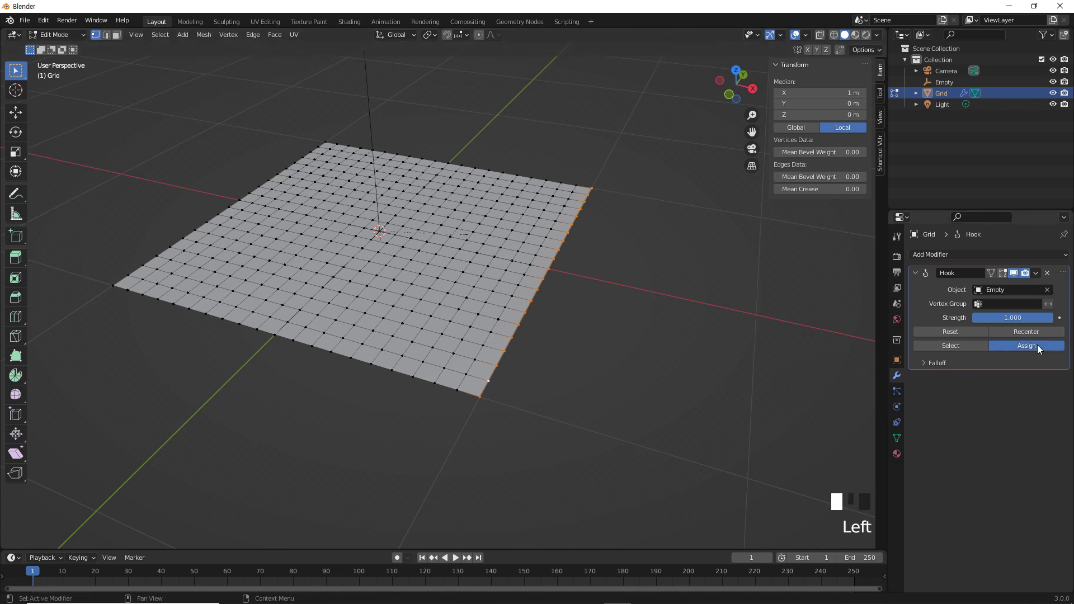
click(772, 364)
click(961, 346)
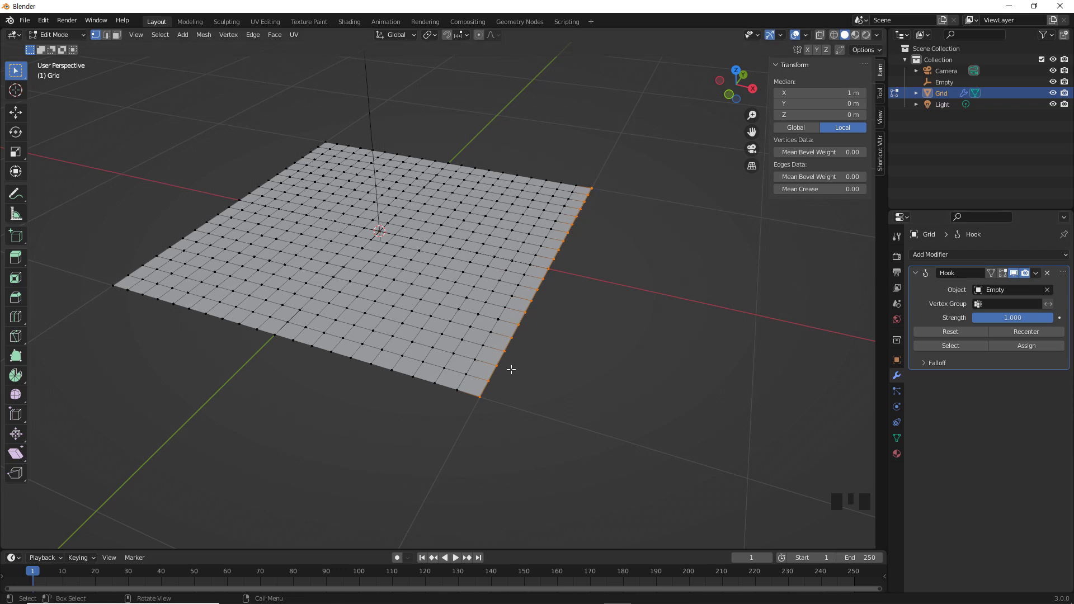
click(1020, 345)
click(585, 337)
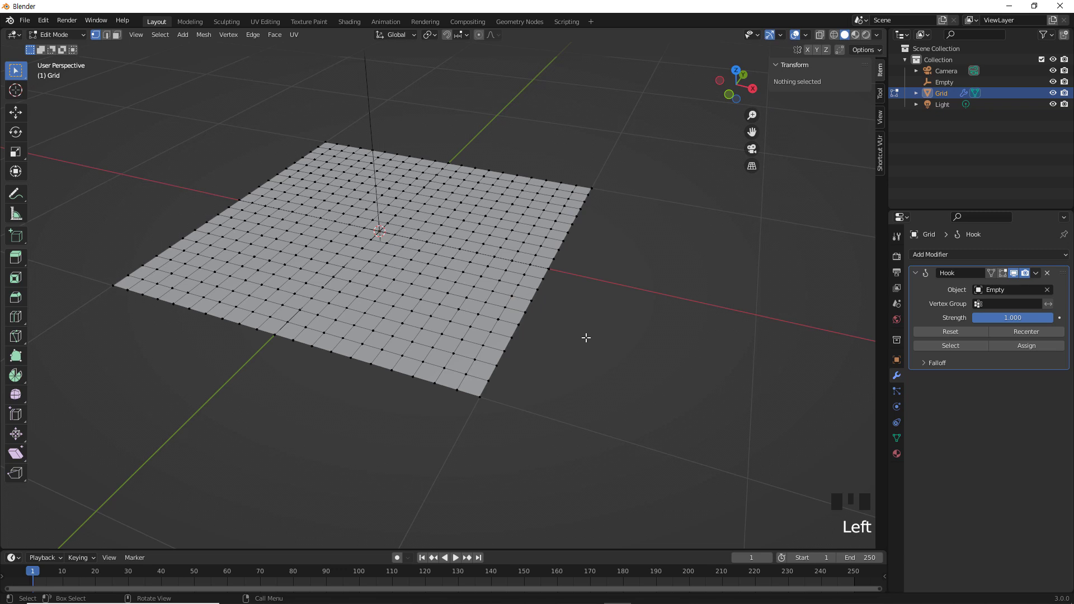
Step: Assign all of the grid's vertices to the hook, check the assignment, and return to Object Mode with nothing selected
key(a)
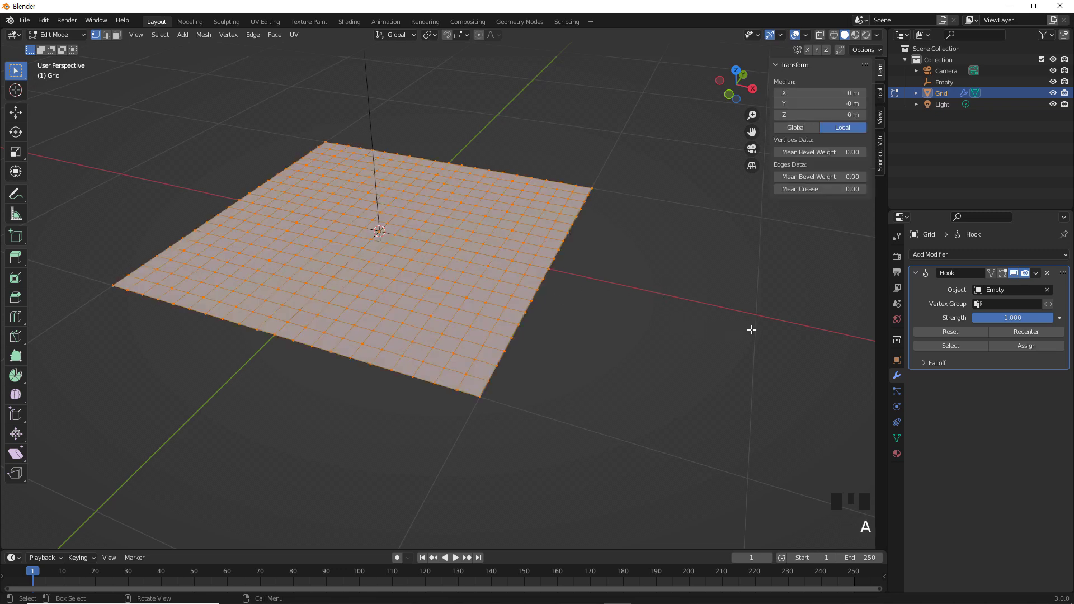
click(1030, 345)
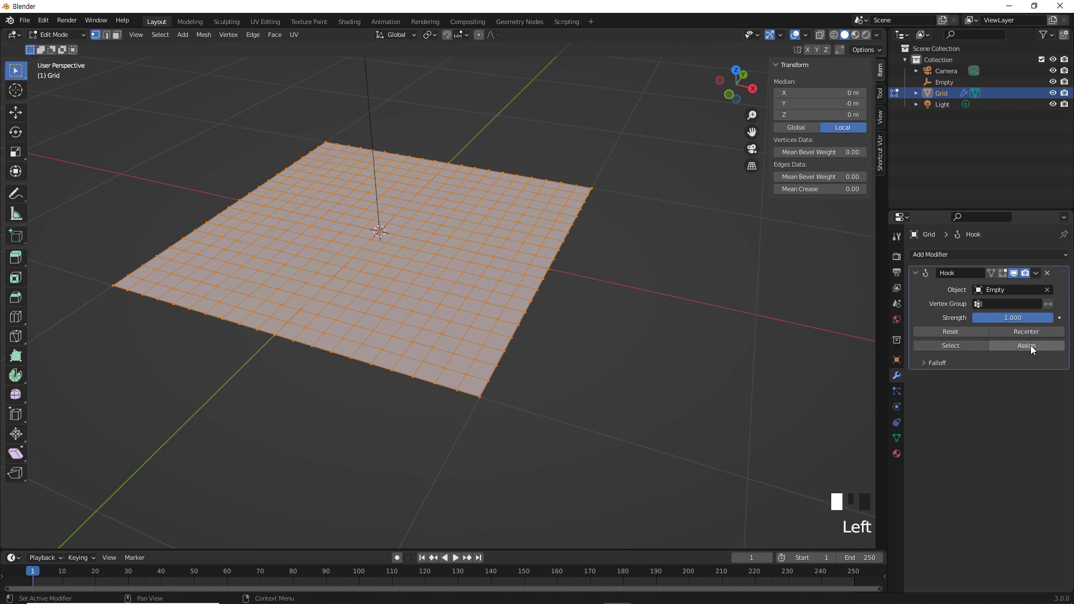
click(683, 347)
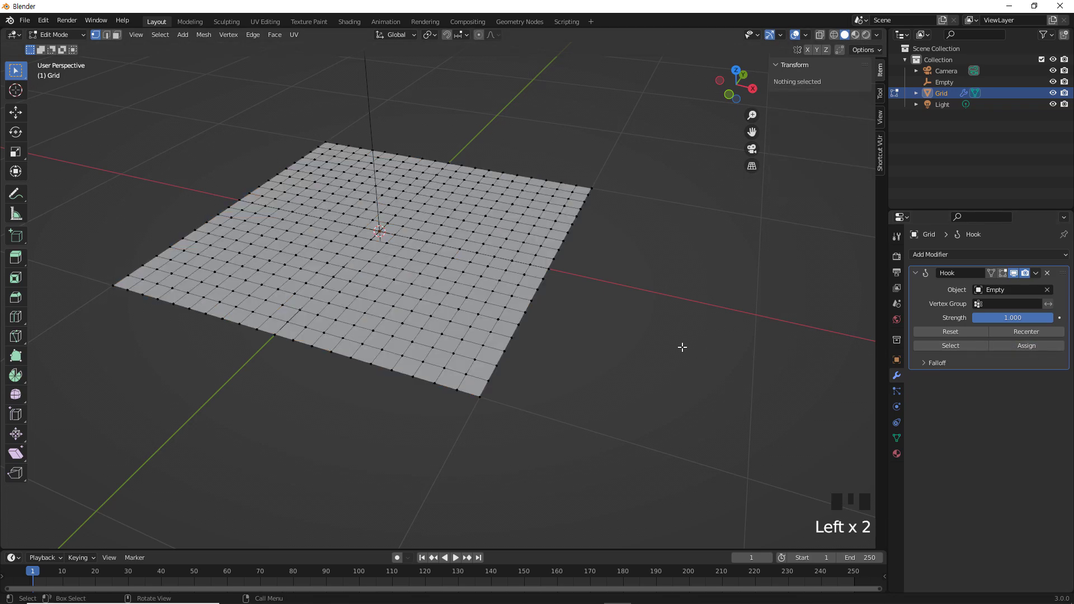
click(948, 343)
click(648, 336)
key(Tab)
click(660, 355)
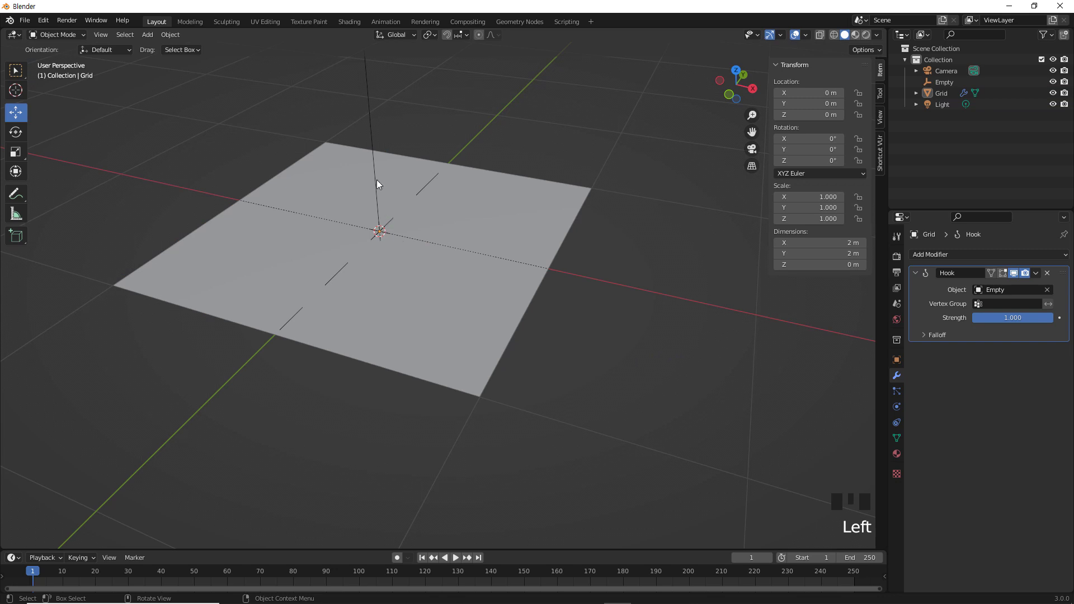
Step: Try raising the empty slightly along Z with the whole grid hooked, and undo the move
click(372, 146)
middle_drag(594, 398, 515, 324)
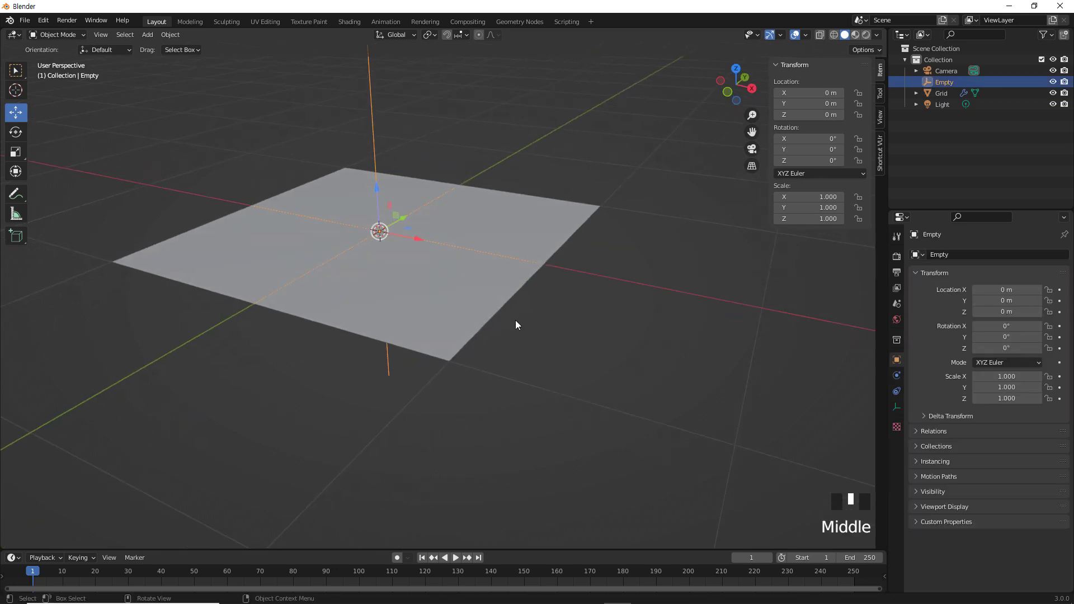
drag(374, 189, 375, 174)
key(ctrl+z)
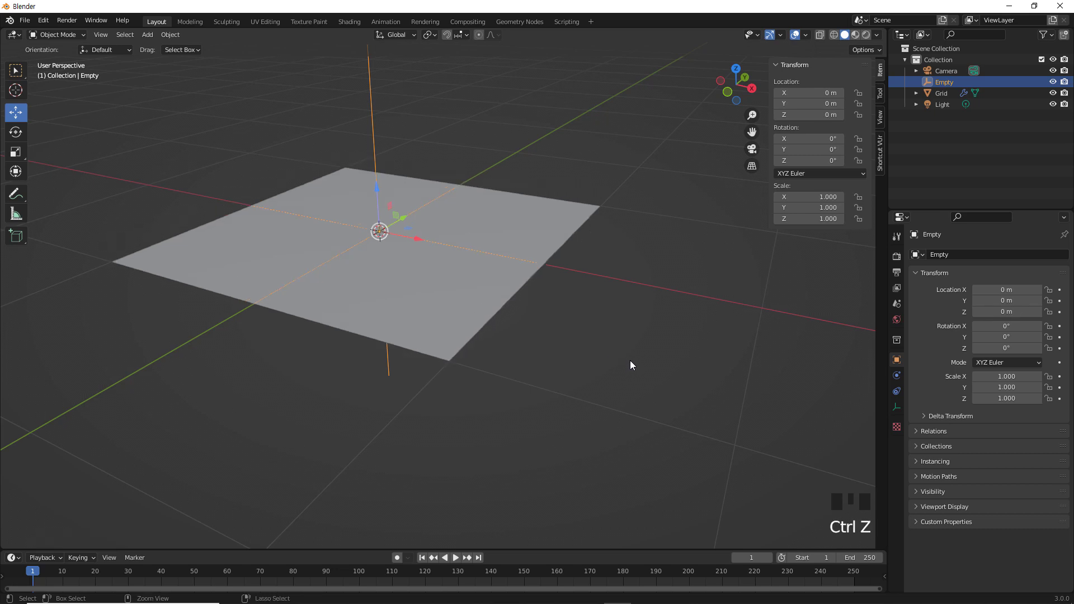
Step: Set the falloff radius of the grid's Hook modifier to 2 m
click(625, 357)
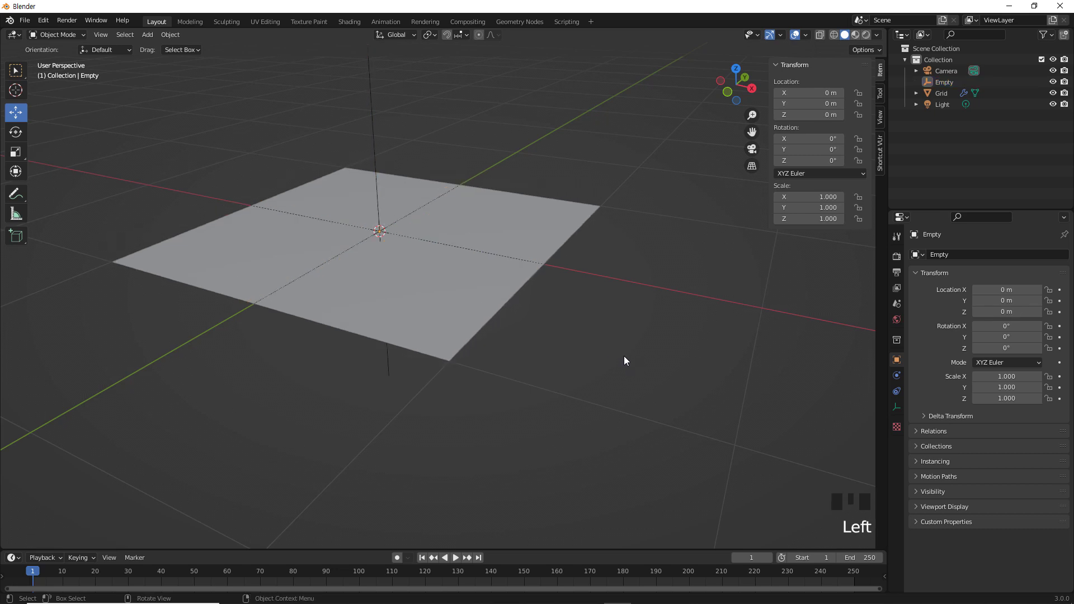
click(502, 285)
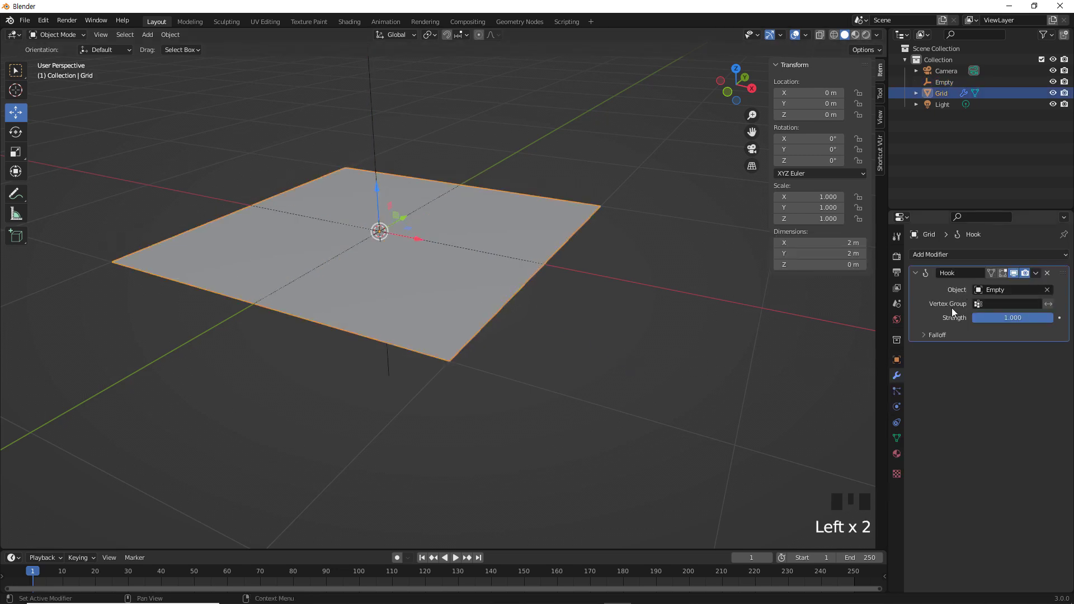
click(923, 335)
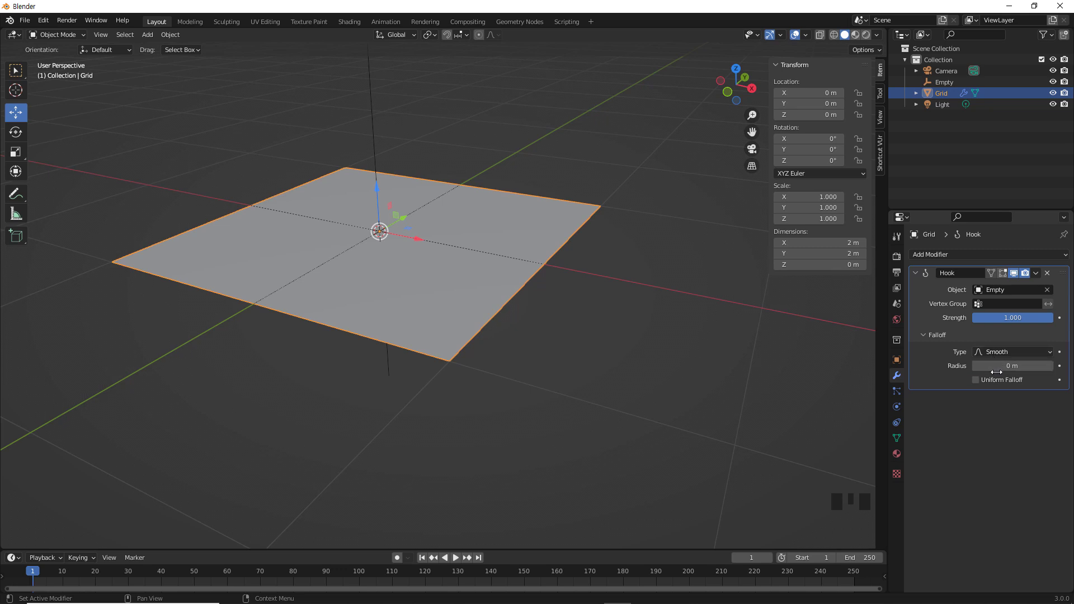
click(1013, 366)
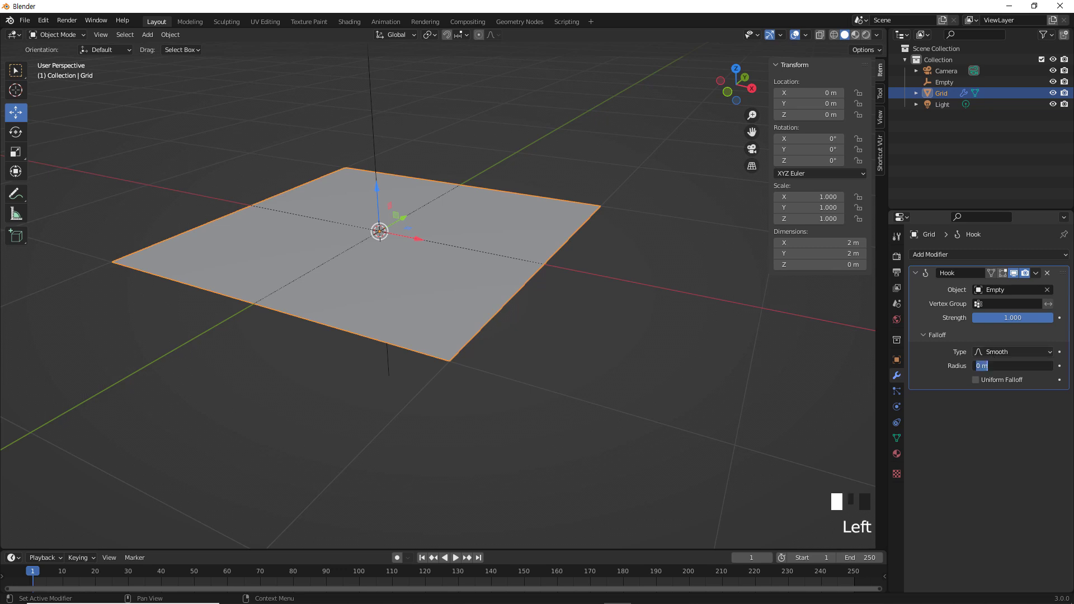
text(2)
key(Return)
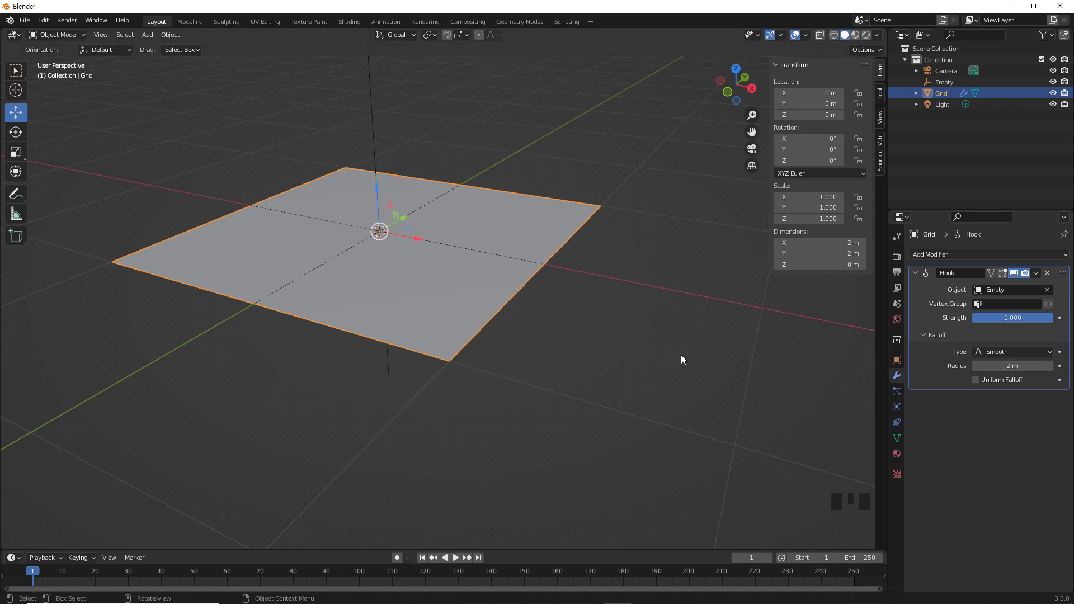
Step: Try raising the grid itself about 0.22 m along Z, undo the move and deselect the grid
drag(377, 186, 375, 149)
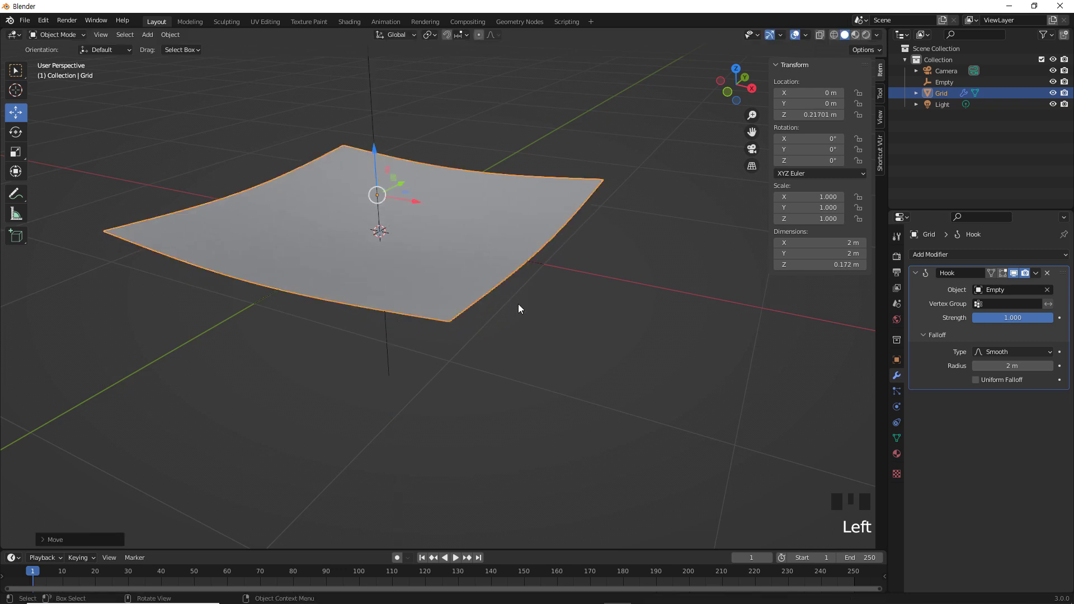
key(ctrl+z)
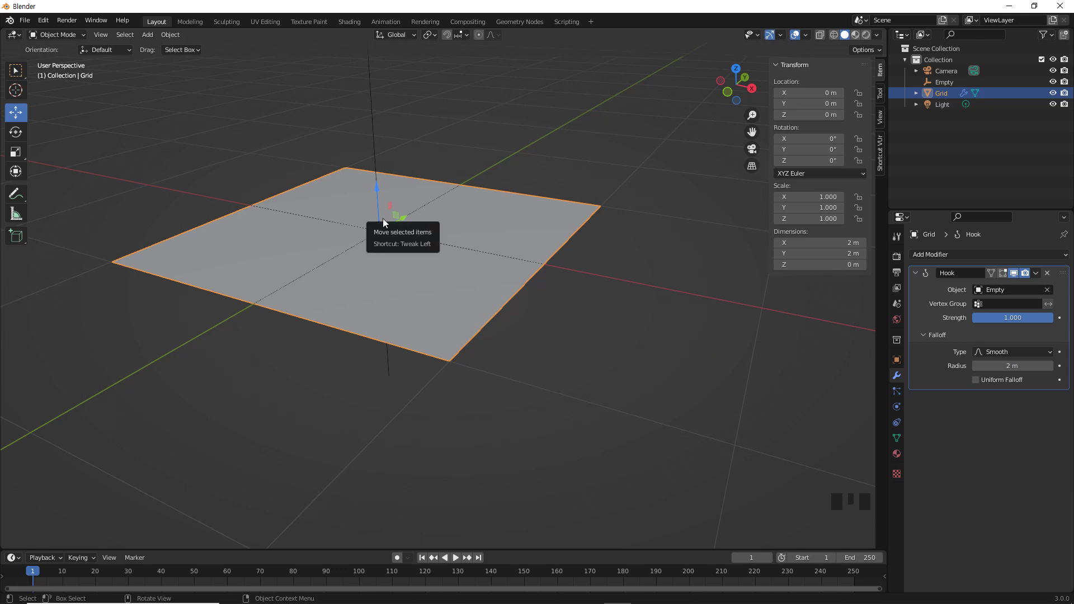
click(576, 356)
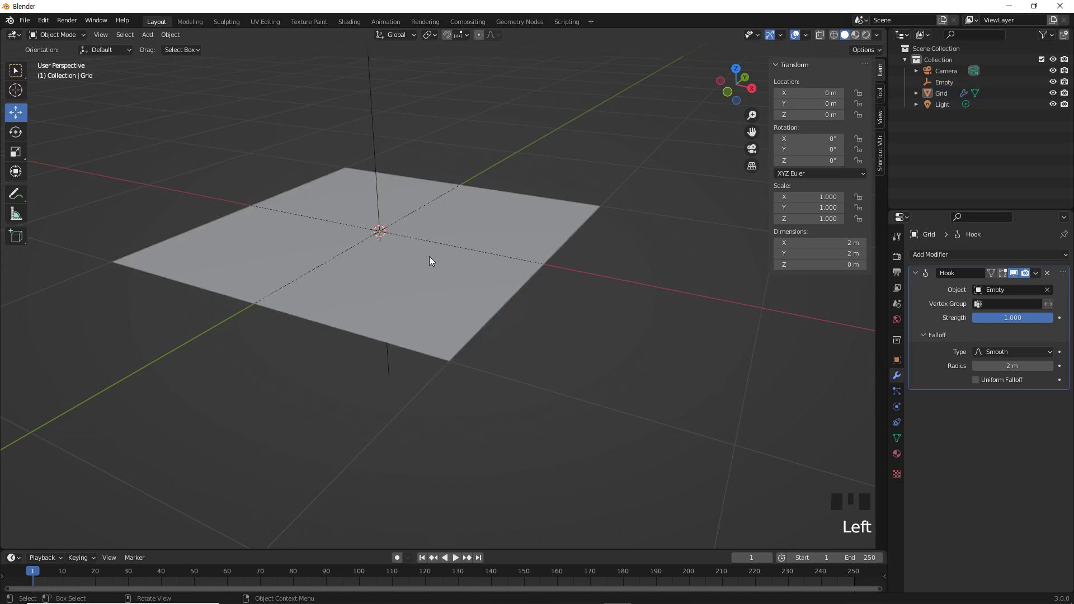
Step: Raise the empty to about 0.69 m along Z to bulge the hooked grid upward
click(377, 193)
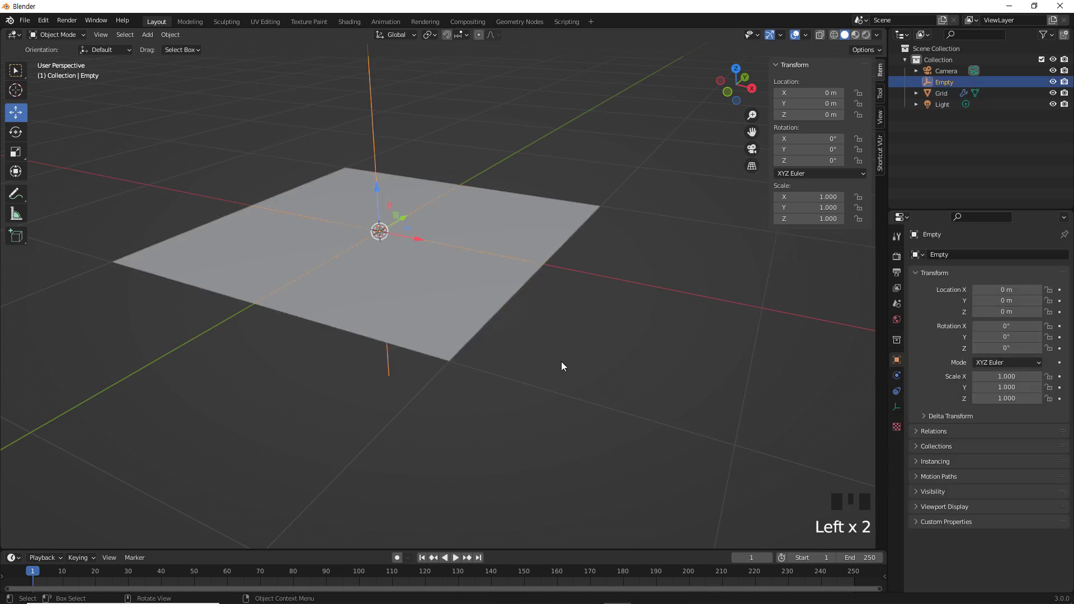
middle_drag(562, 362, 579, 346)
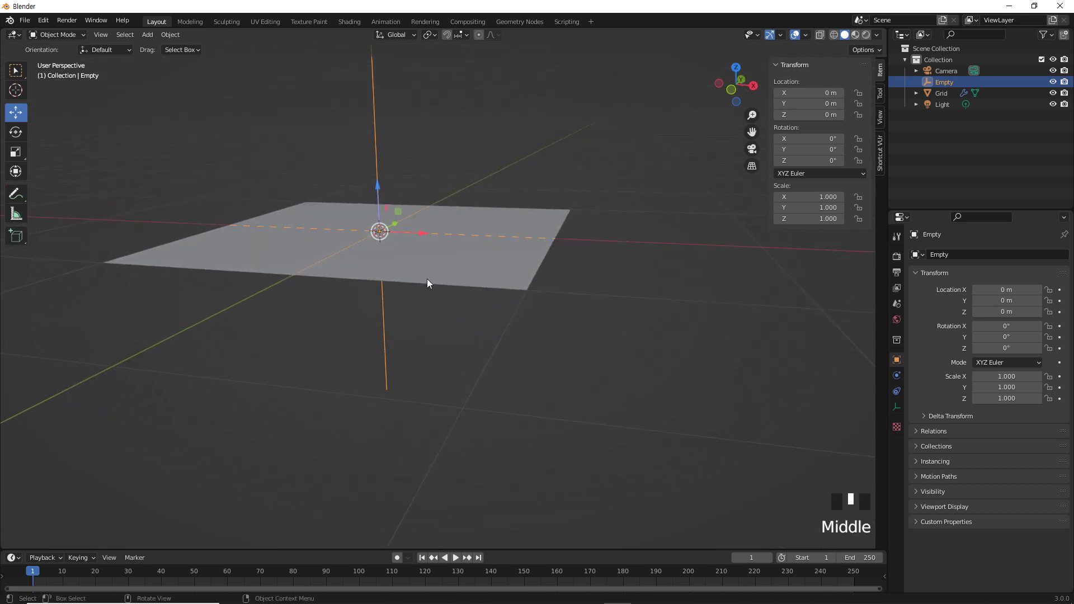
drag(377, 186, 379, 103)
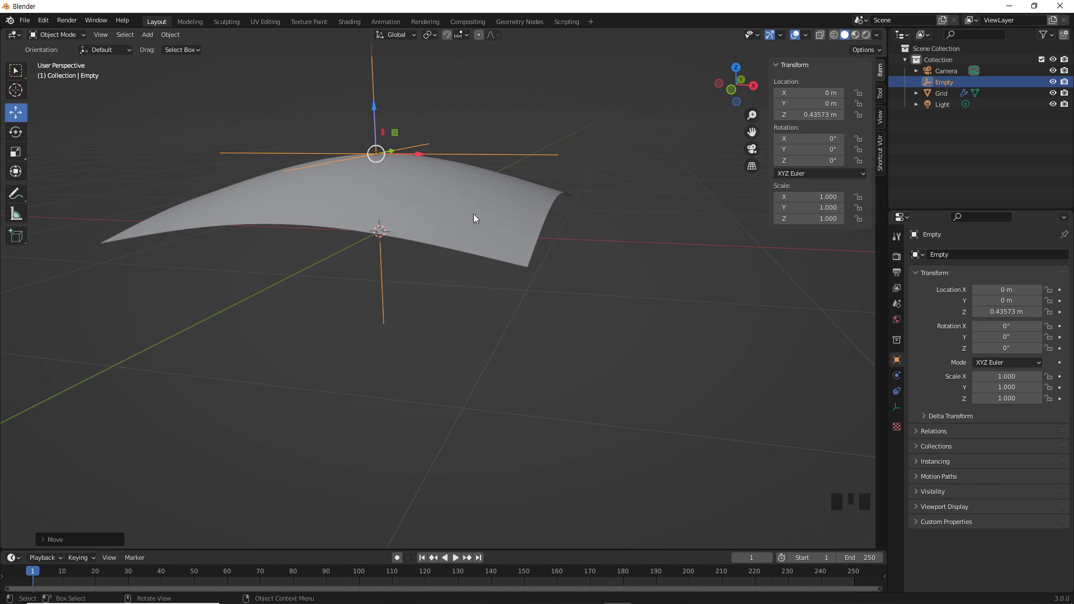
middle_drag(626, 311, 531, 316)
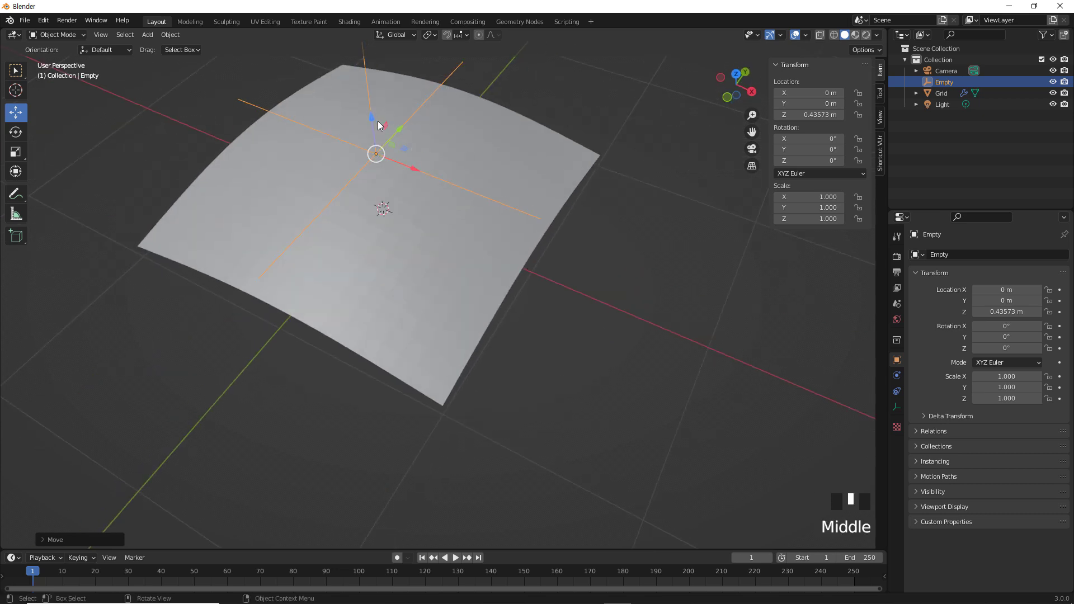
drag(370, 117, 371, 79)
middle_drag(594, 333, 659, 340)
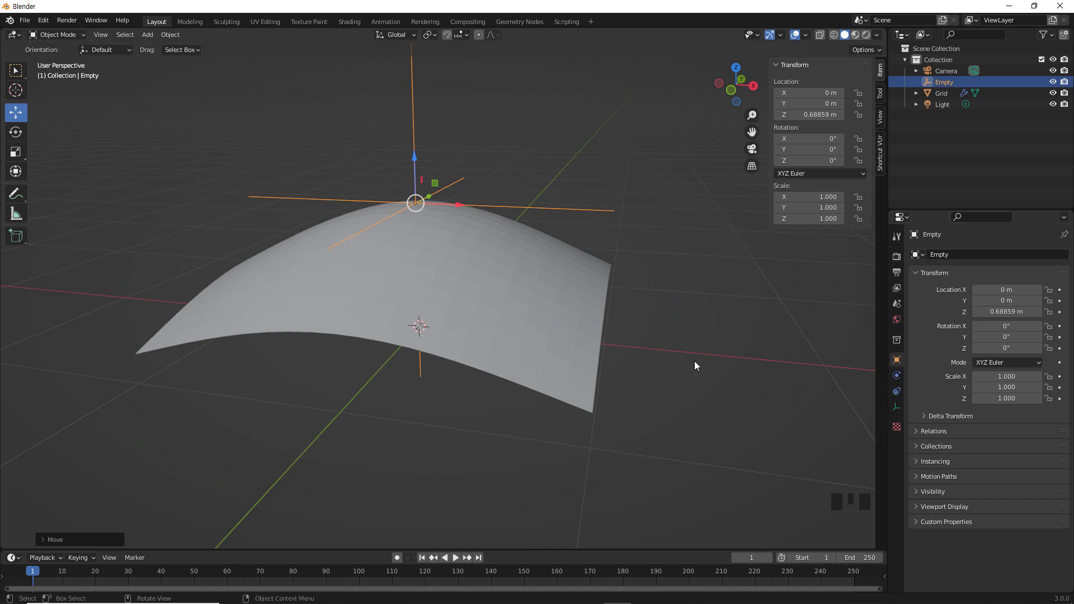
Step: Change the falloff type of the grid's Hook modifier to Sphere
click(575, 319)
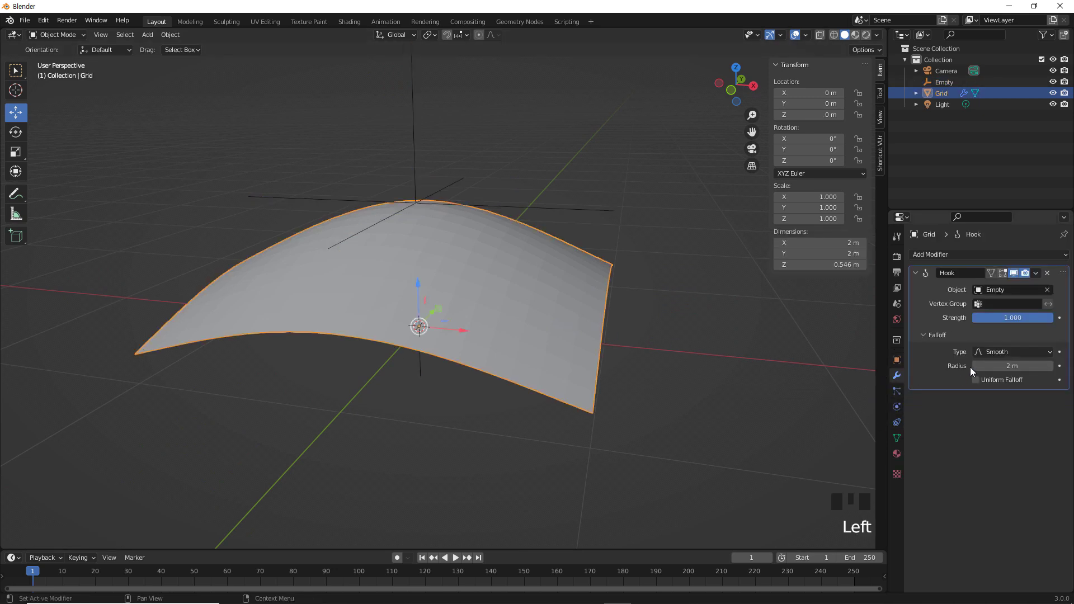
mouse_move(1008, 368)
mouse_down()
mouse_move(1043, 368)
mouse_move(993, 368)
mouse_move(1008, 368)
mouse_up()
click(1027, 350)
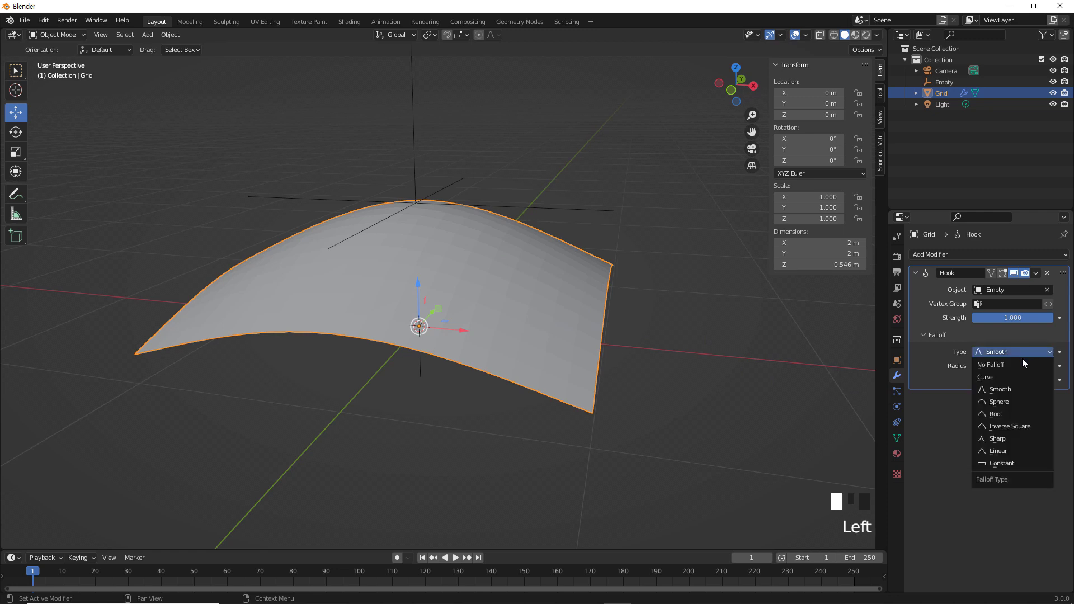
click(1014, 400)
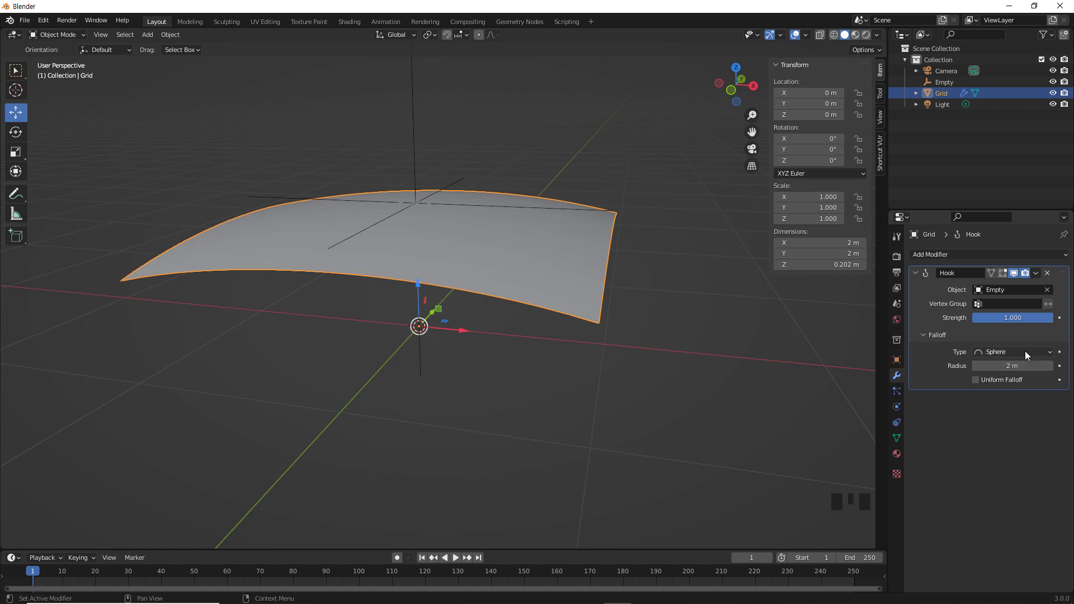
Step: Try the Root falloff type on the grid's Hook modifier and view the deselected grid from the front
click(1025, 350)
click(1010, 399)
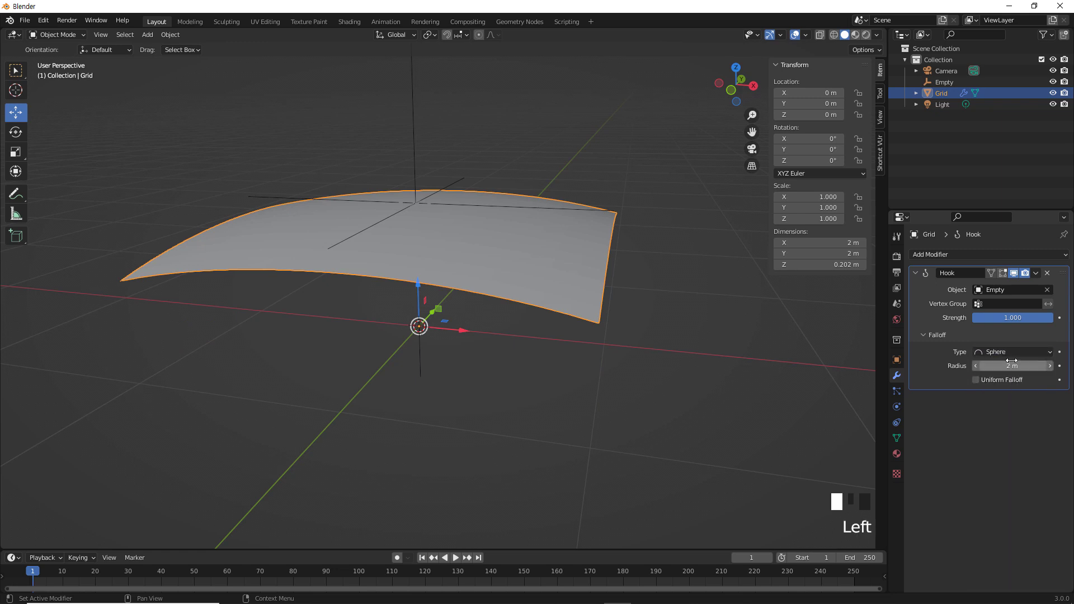
click(1010, 352)
click(1004, 414)
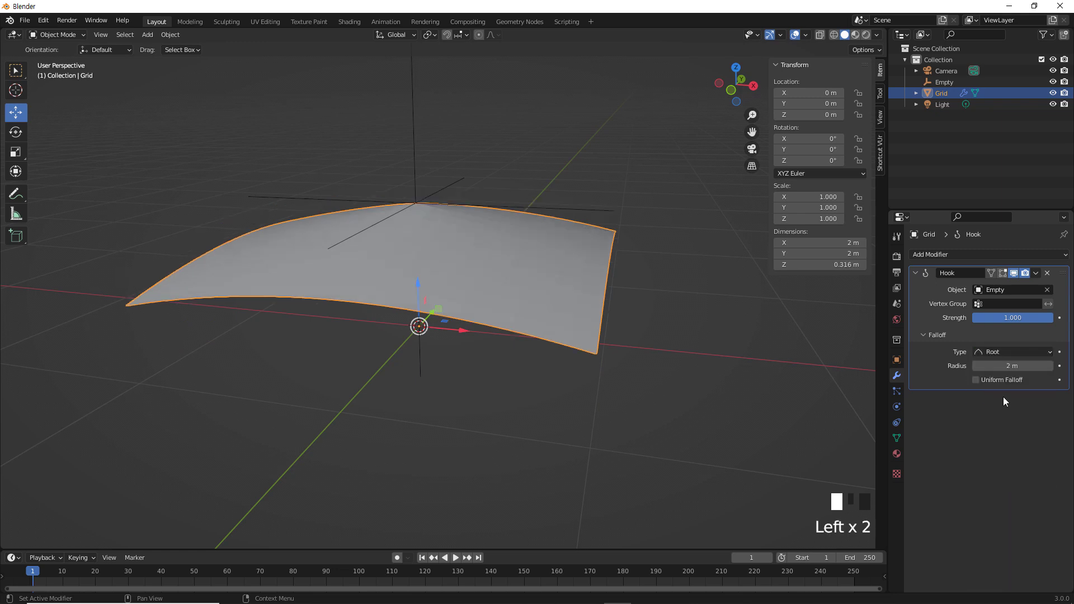
key(KP_1)
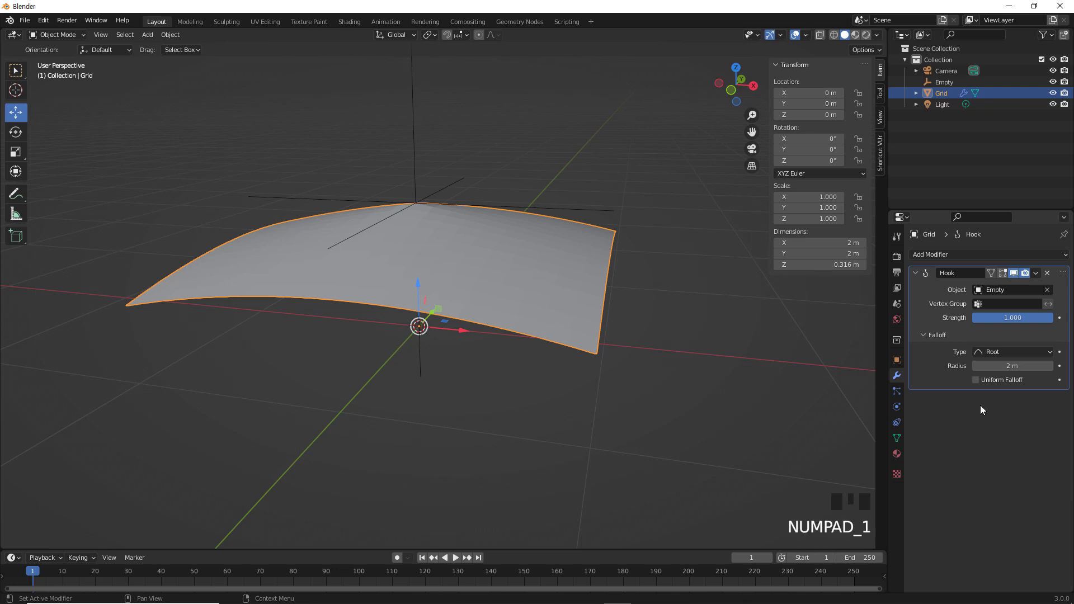
click(726, 442)
key(KP_1)
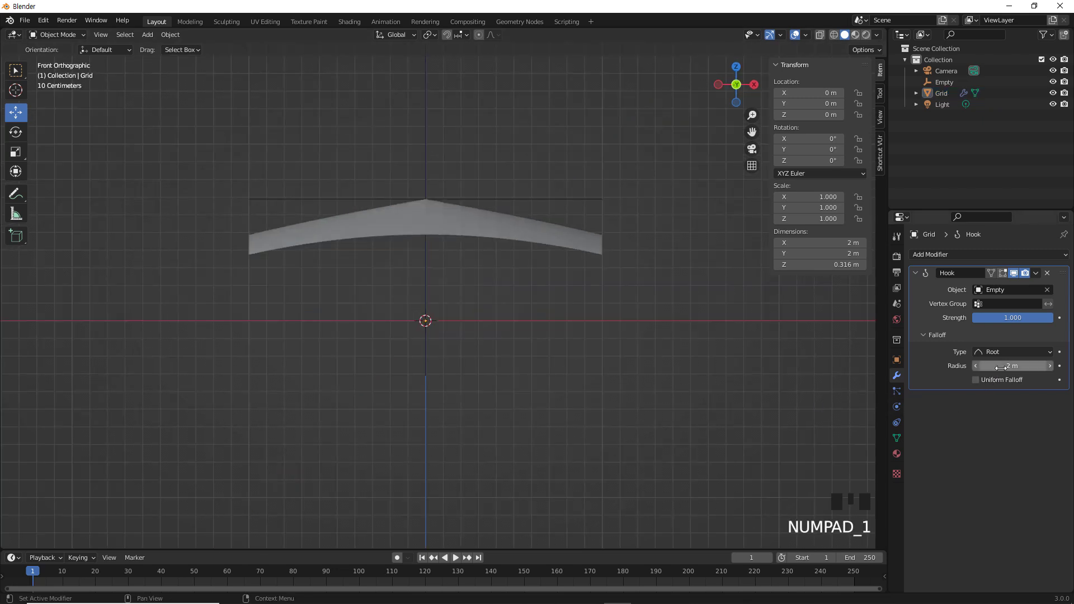
Step: Try the Inverse Square, Sharp and Linear falloff types in turn on the grid's Hook modifier
click(1016, 354)
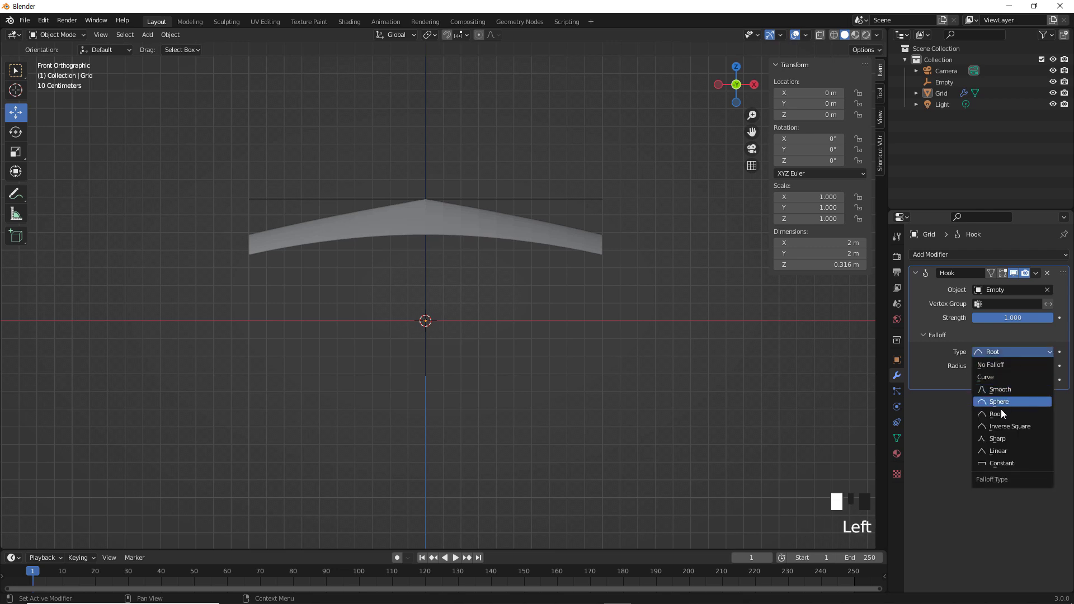
click(1001, 426)
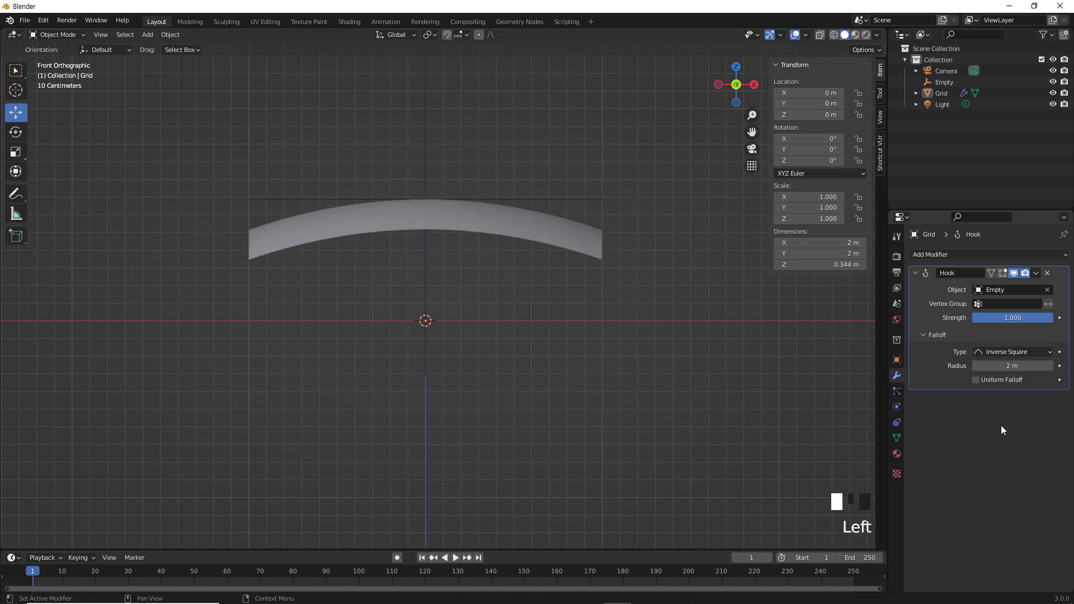
click(1001, 352)
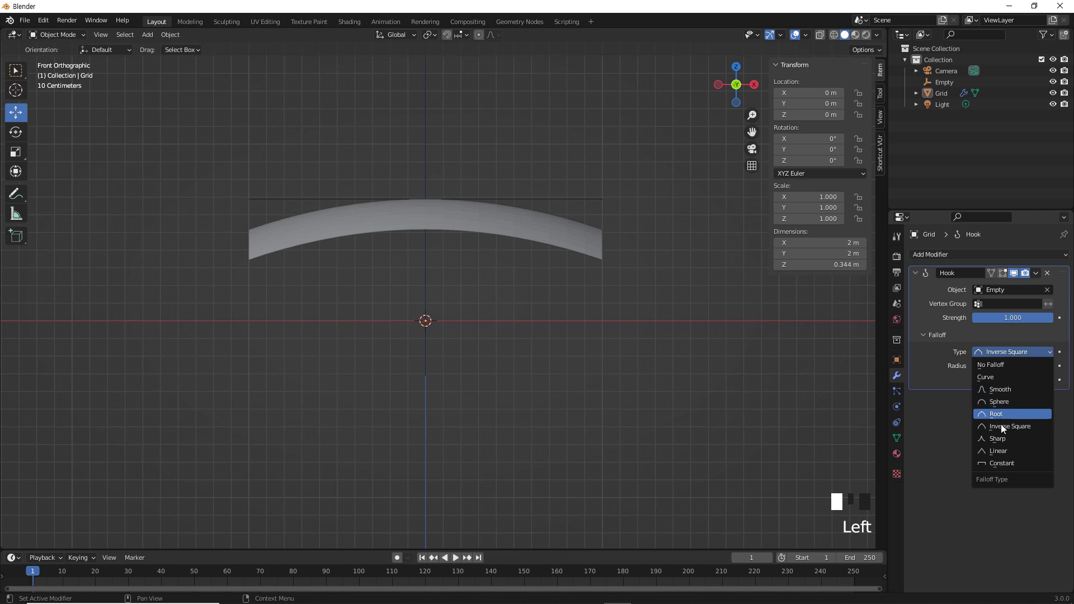
click(1000, 439)
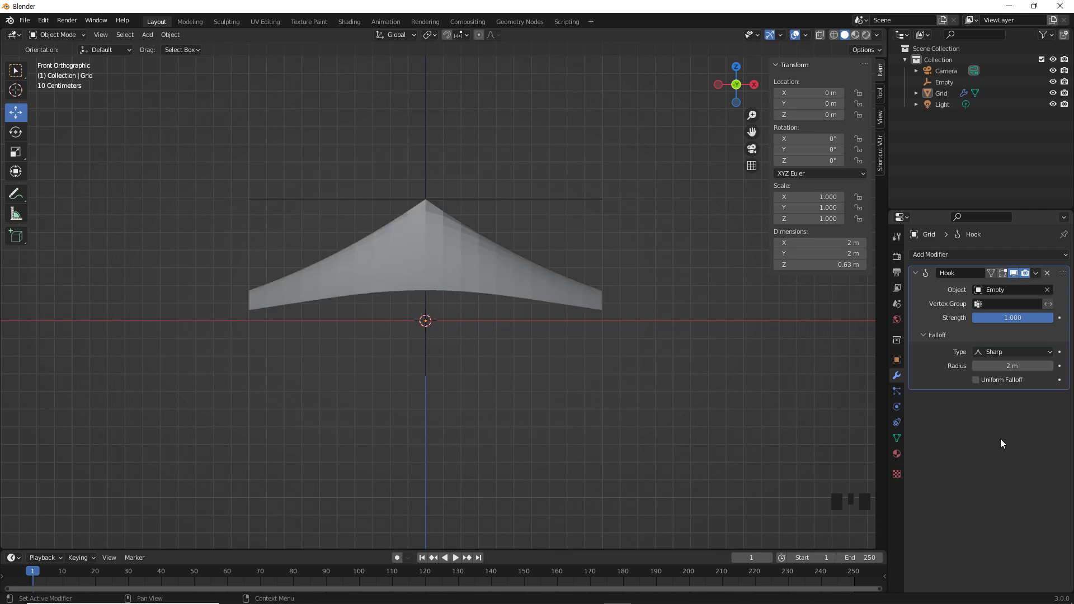
click(1002, 354)
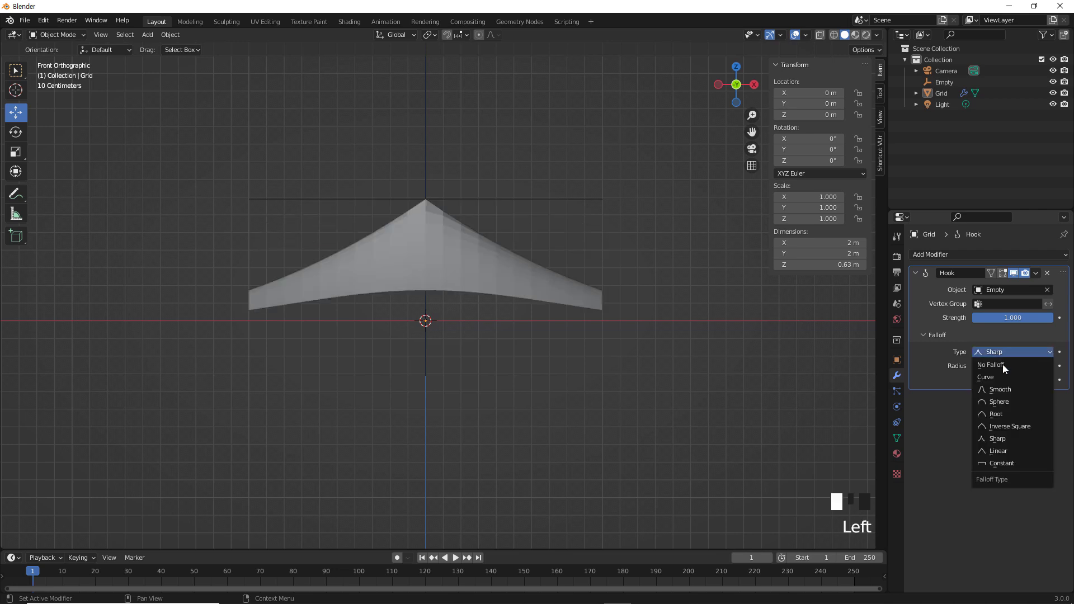
click(998, 452)
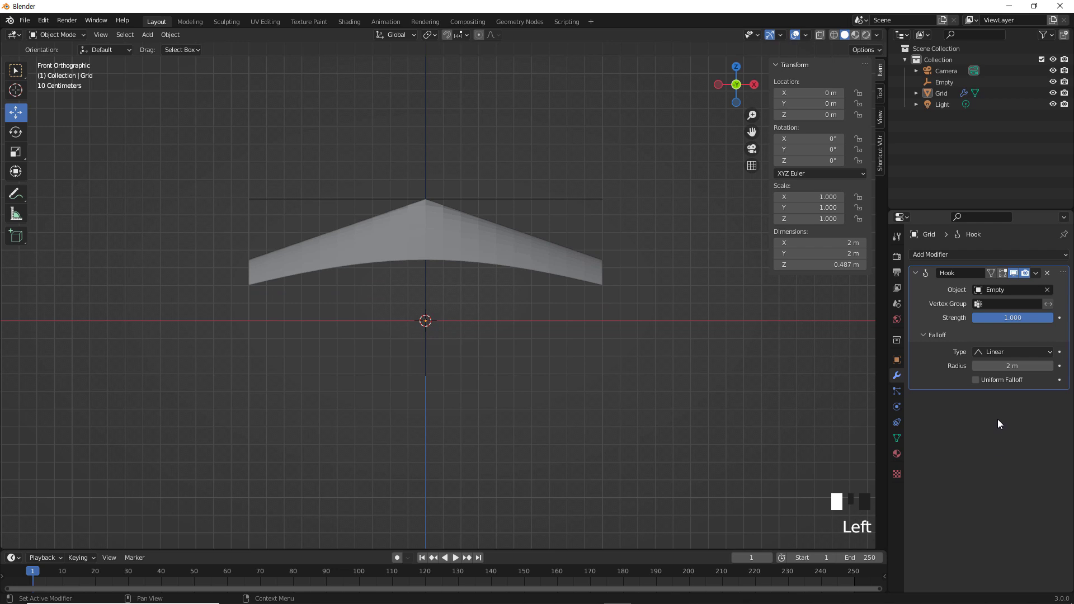
Step: Try the Curve falloff type on the Hook modifier, bending its graph into a wave with four added points
click(1008, 351)
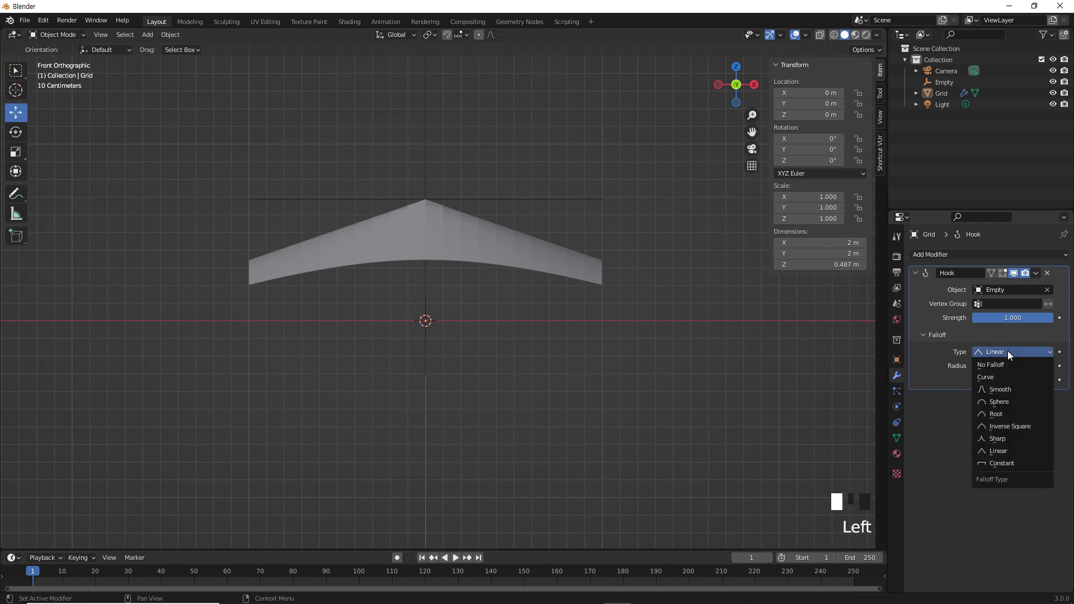
click(998, 377)
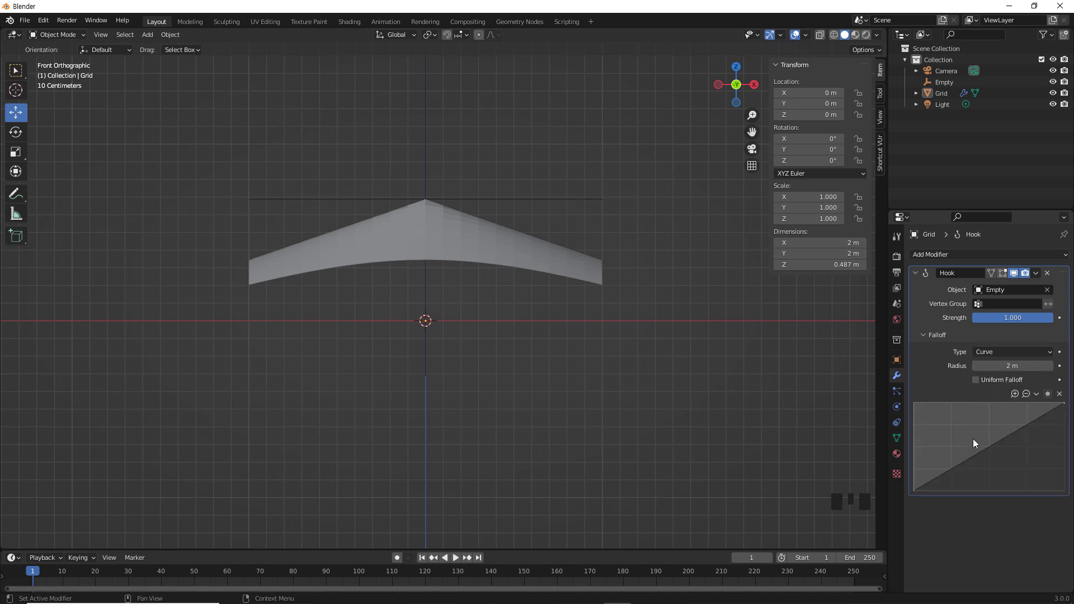
drag(952, 468, 1028, 447)
middle_drag(464, 292, 423, 291)
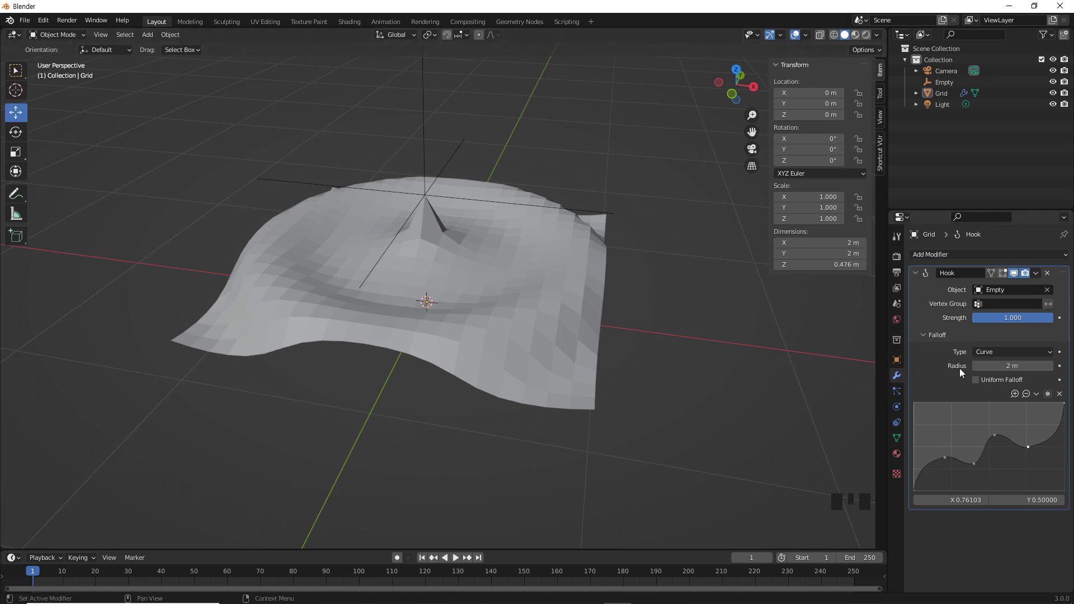
Step: Set the falloff type of the grid's Hook modifier to Smooth
click(1008, 351)
click(1005, 390)
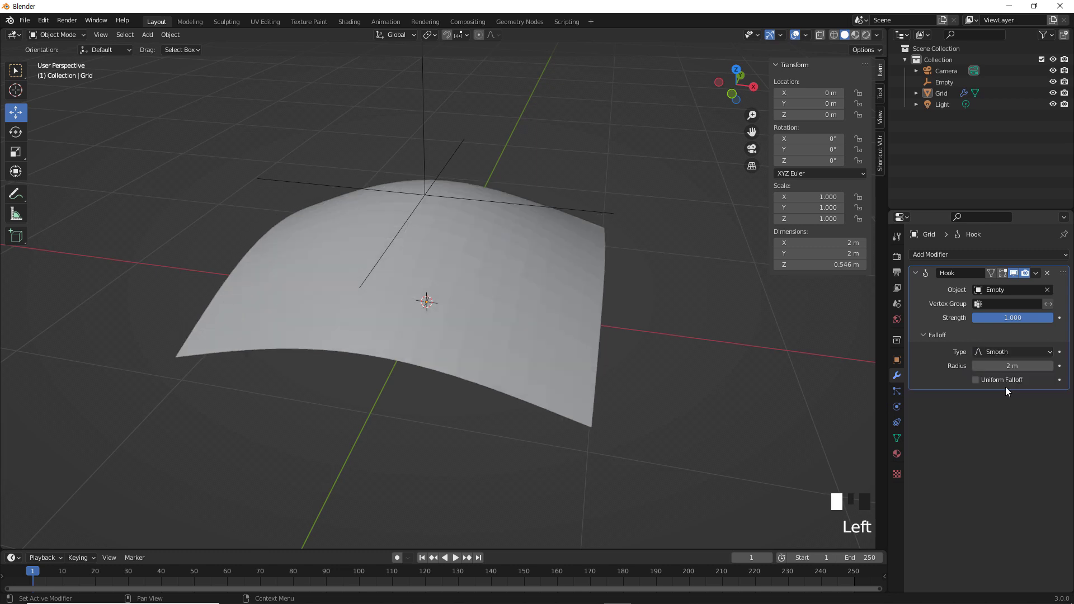
middle_drag(700, 320, 569, 317)
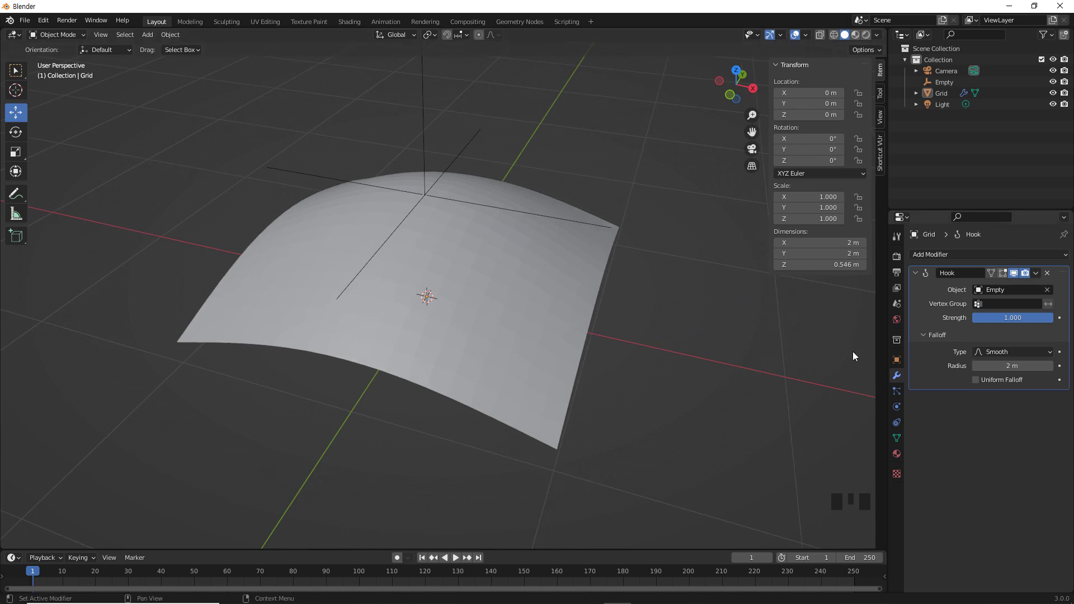
middle_drag(653, 336, 572, 363)
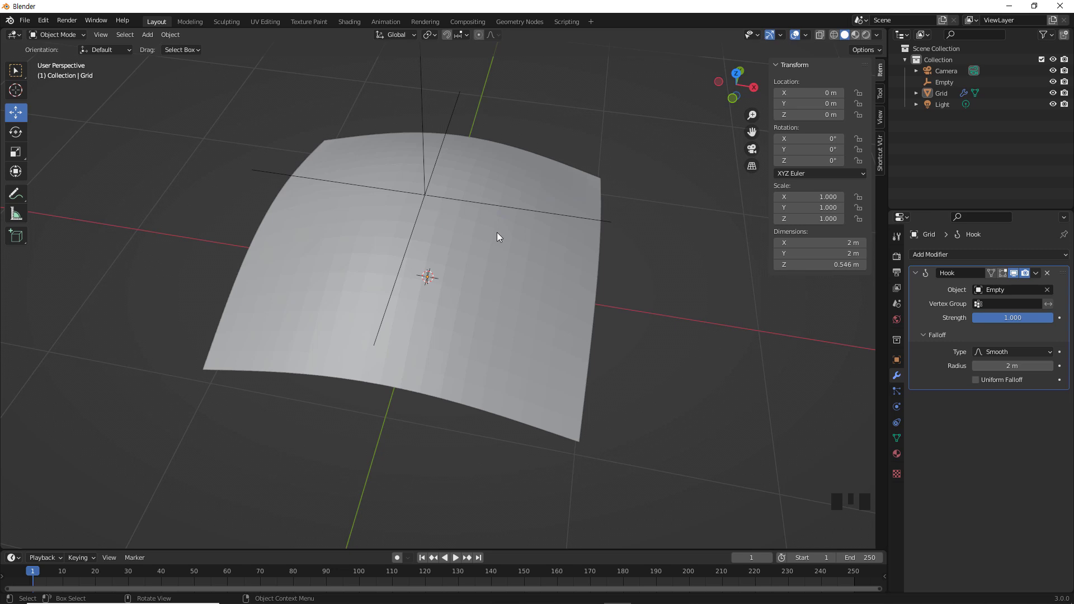
Step: Compare the grid's undeformed mesh in Edit Mode with its hooked shape in Object Mode
key(KP_1)
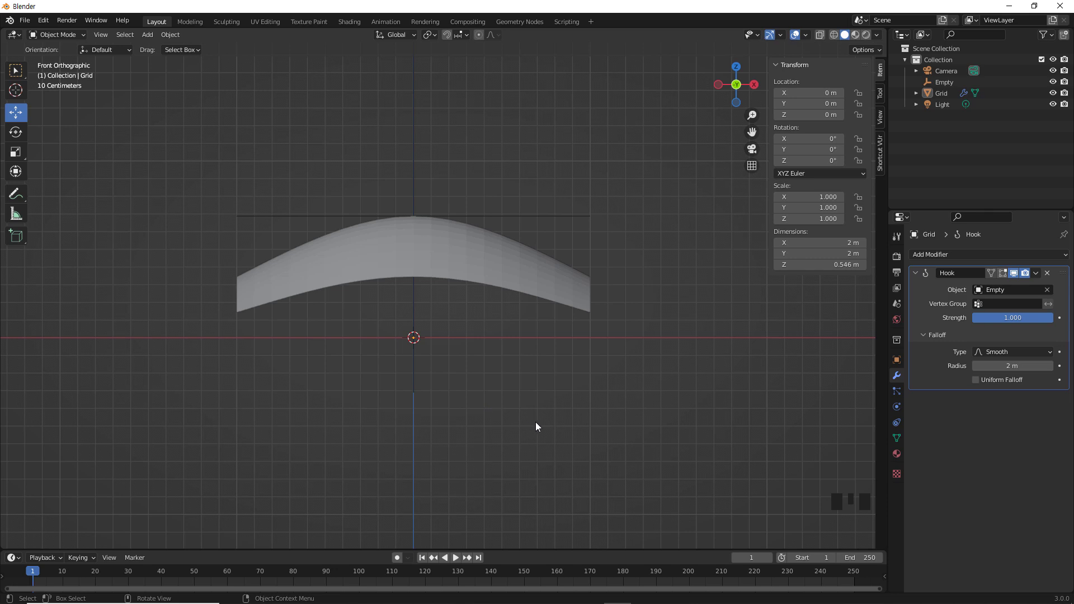
click(559, 284)
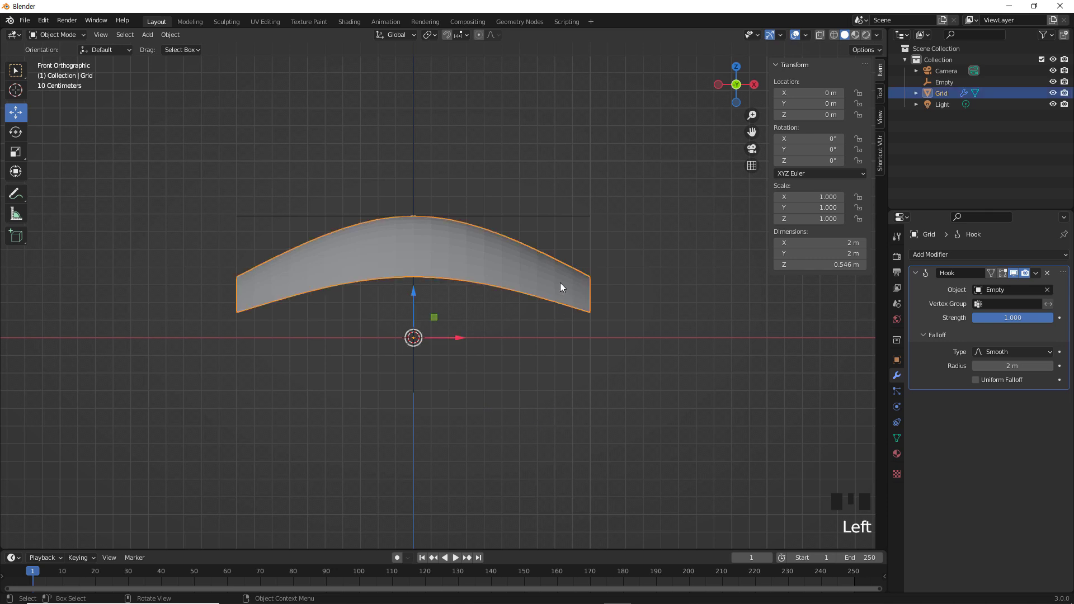
key(Tab)
middle_drag(661, 388, 608, 431)
scroll(430, 333, up, 3)
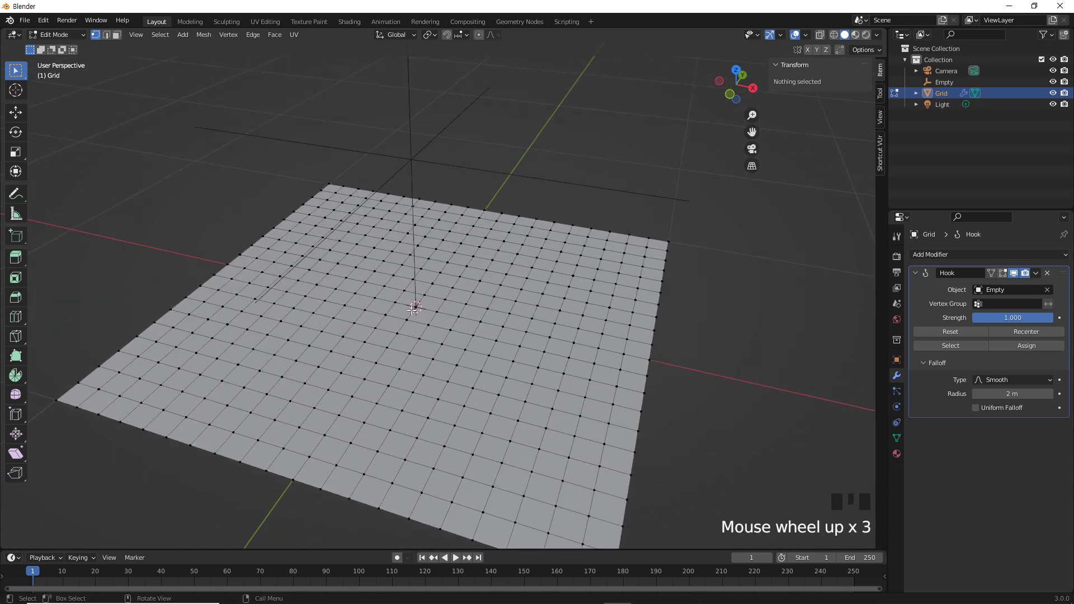
scroll(417, 309, down, 2)
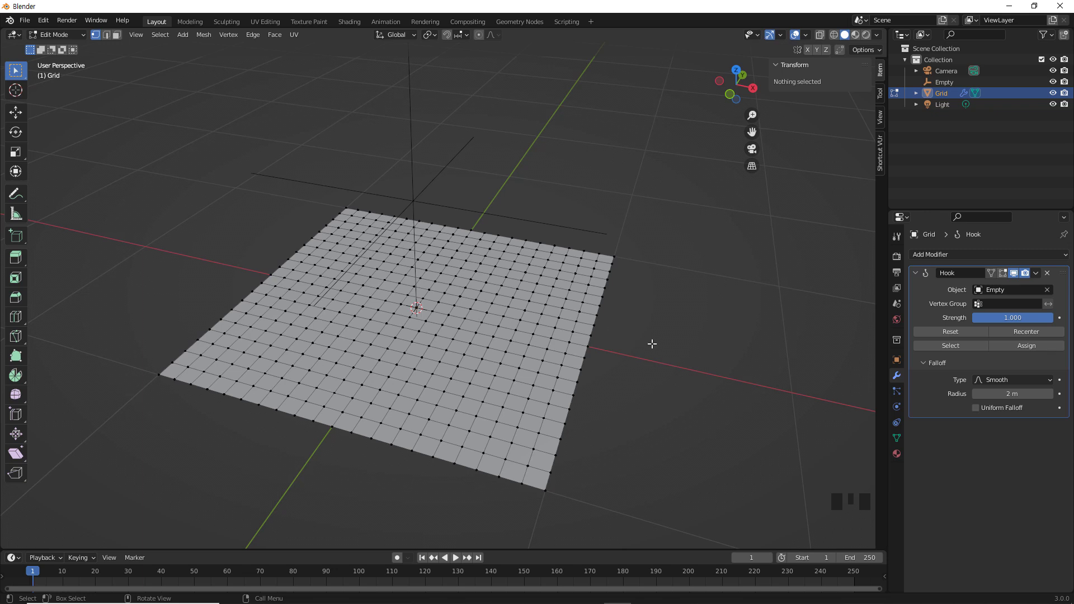
key(Tab)
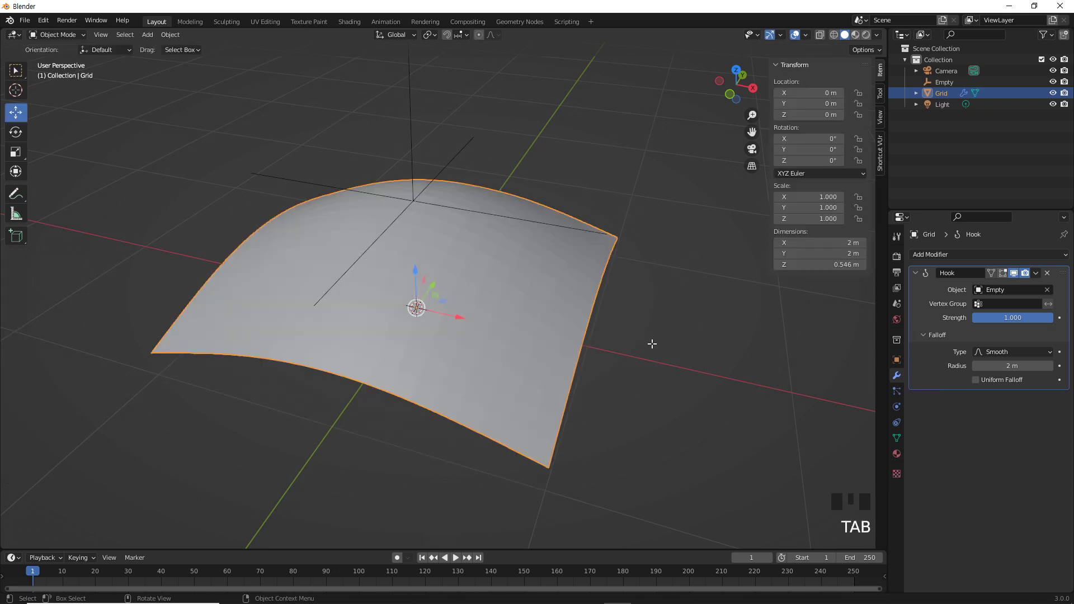
key(KP_1)
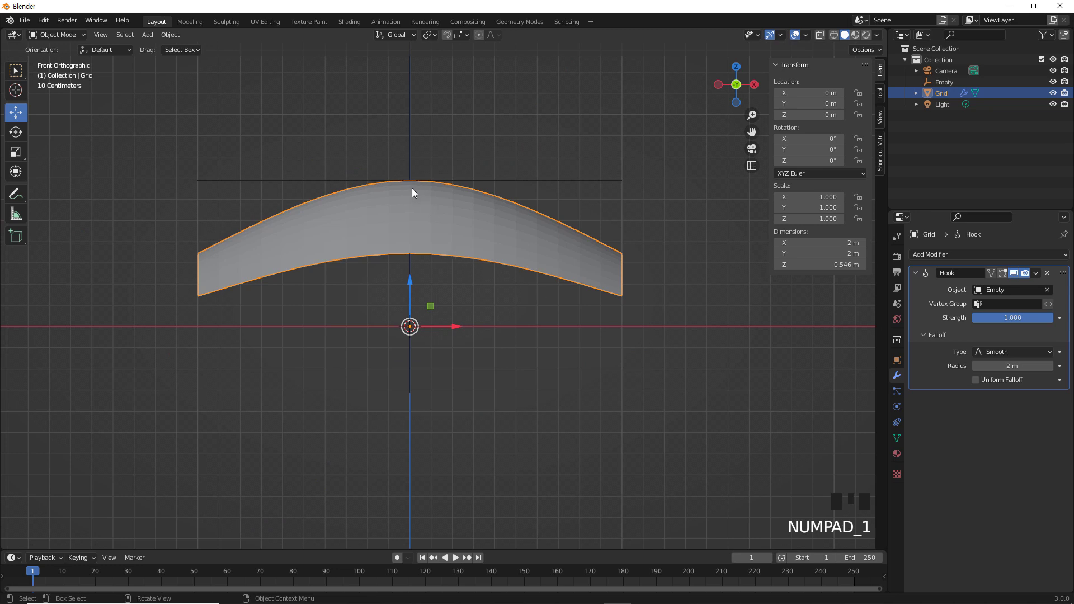
Step: In Edit Mode, snap the 3D cursor to the grid's corner vertex at X -1 m, Y -1 m
key(Tab)
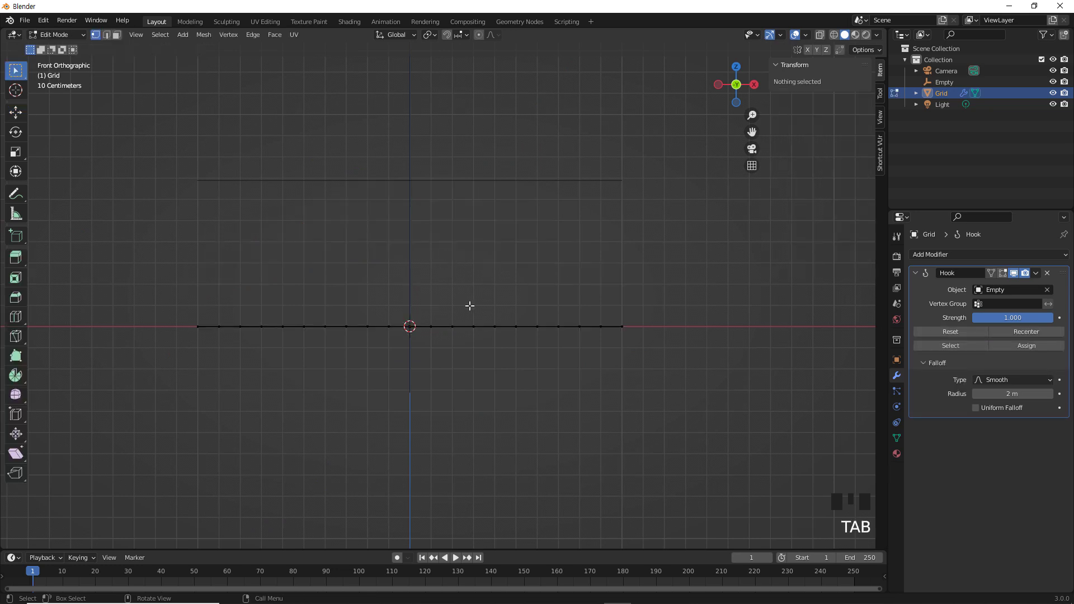
middle_drag(577, 368, 506, 388)
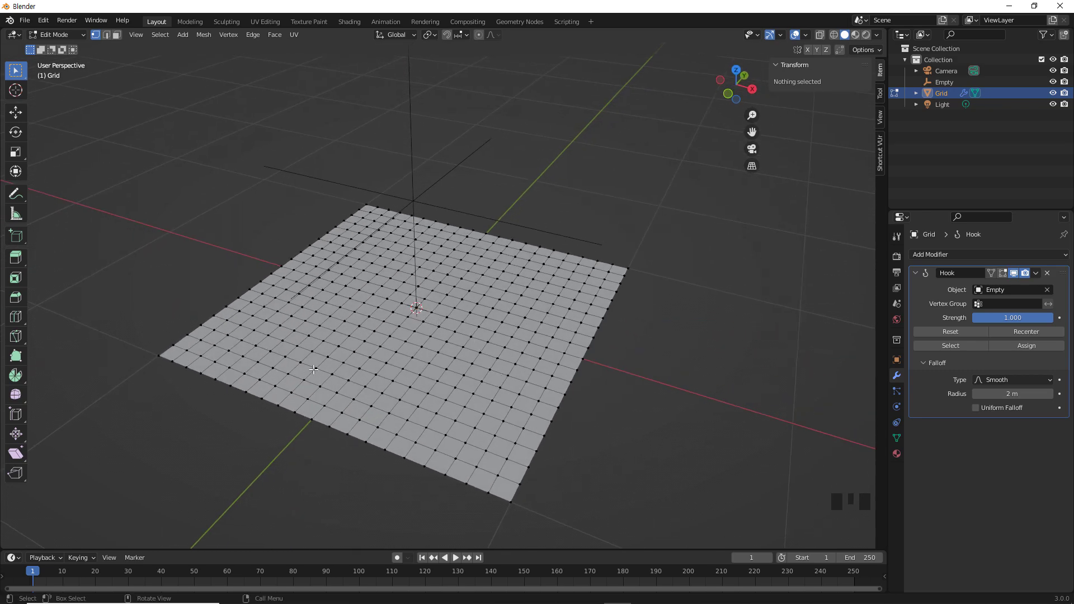
click(159, 357)
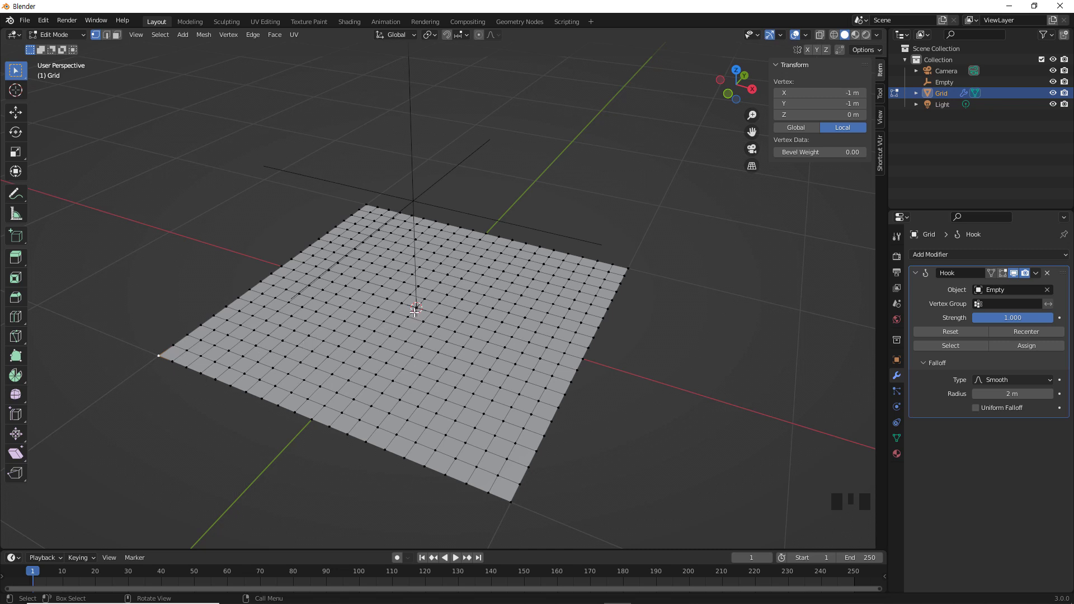
right_click(341, 453)
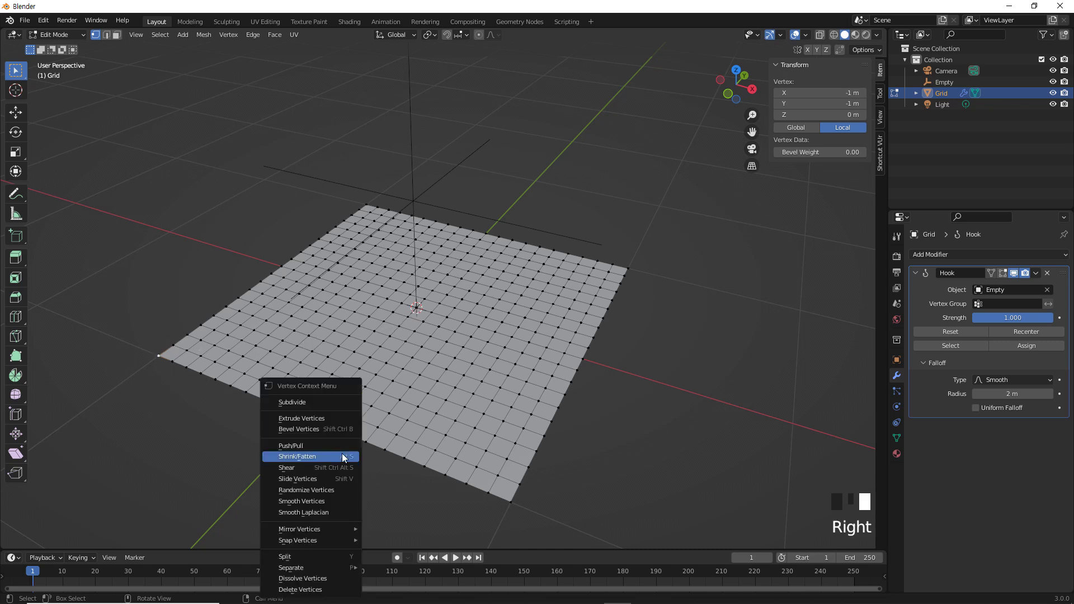
mouse_move(334, 539)
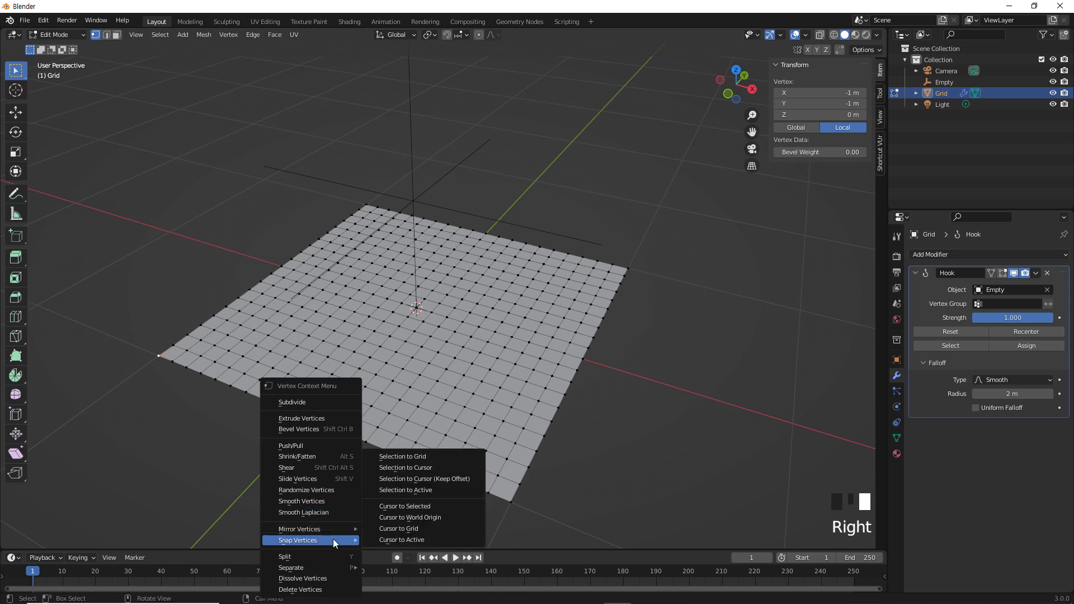
click(395, 506)
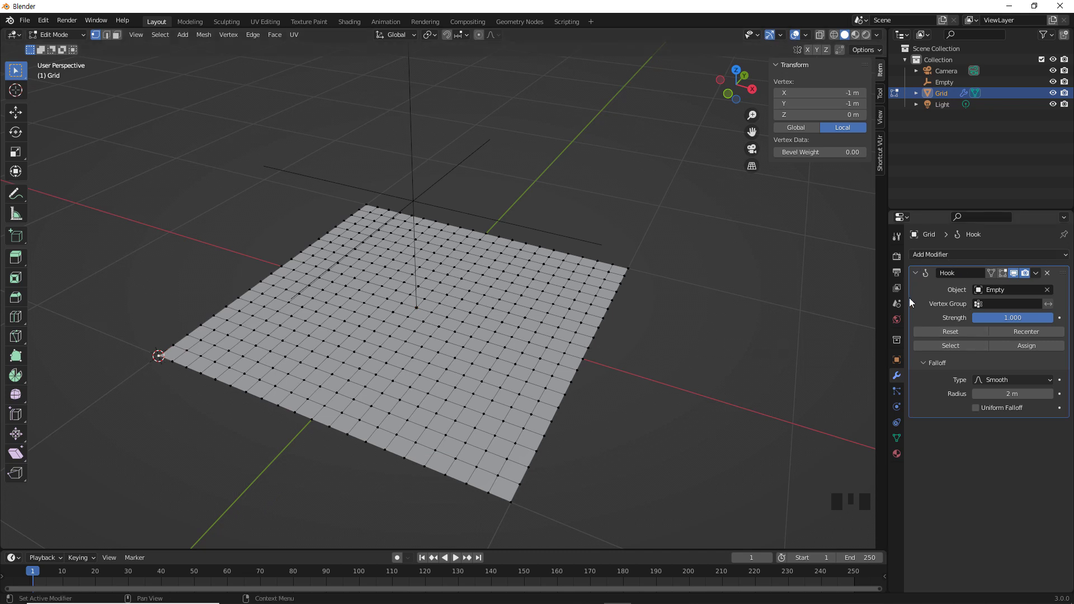
Step: Recenter the Hook modifier on the 3D cursor at the grid's corner and return to Object Mode to inspect the deformation
click(1035, 331)
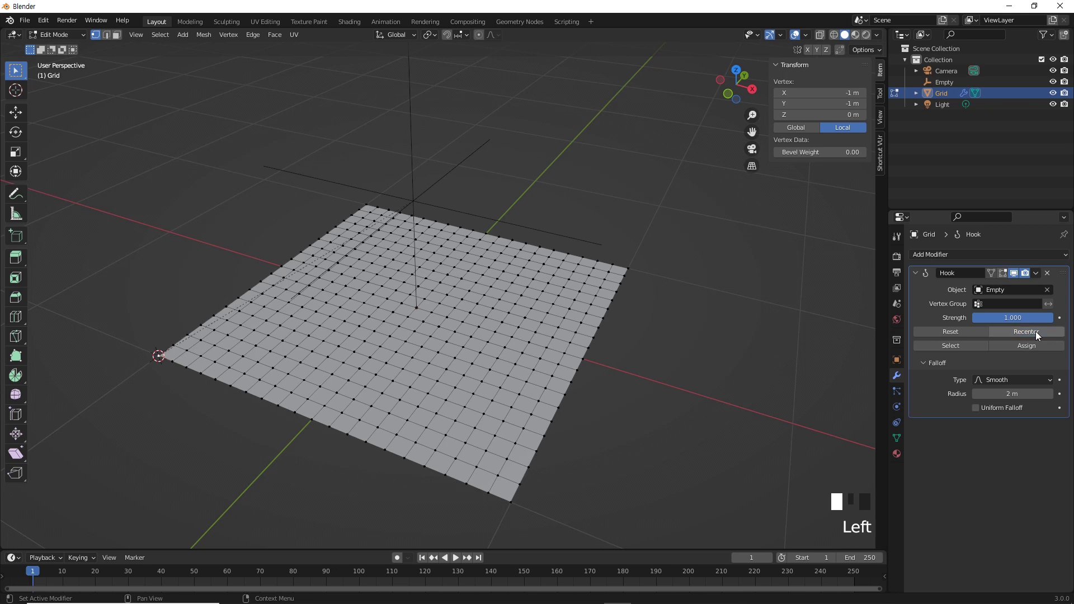
click(1036, 331)
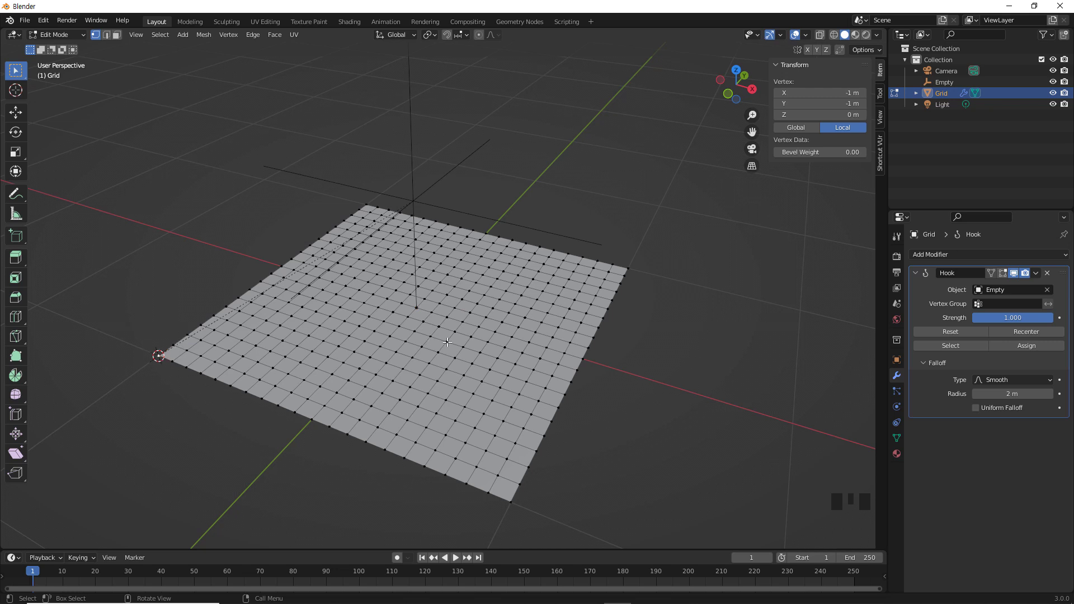
key(Tab)
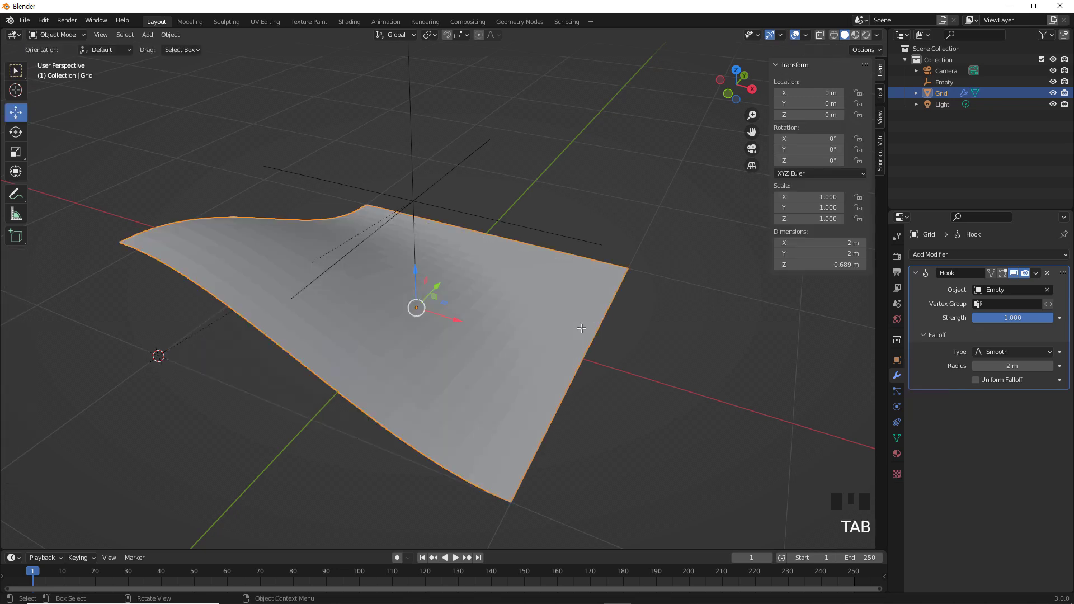
middle_drag(624, 385, 668, 373)
key(KP_1)
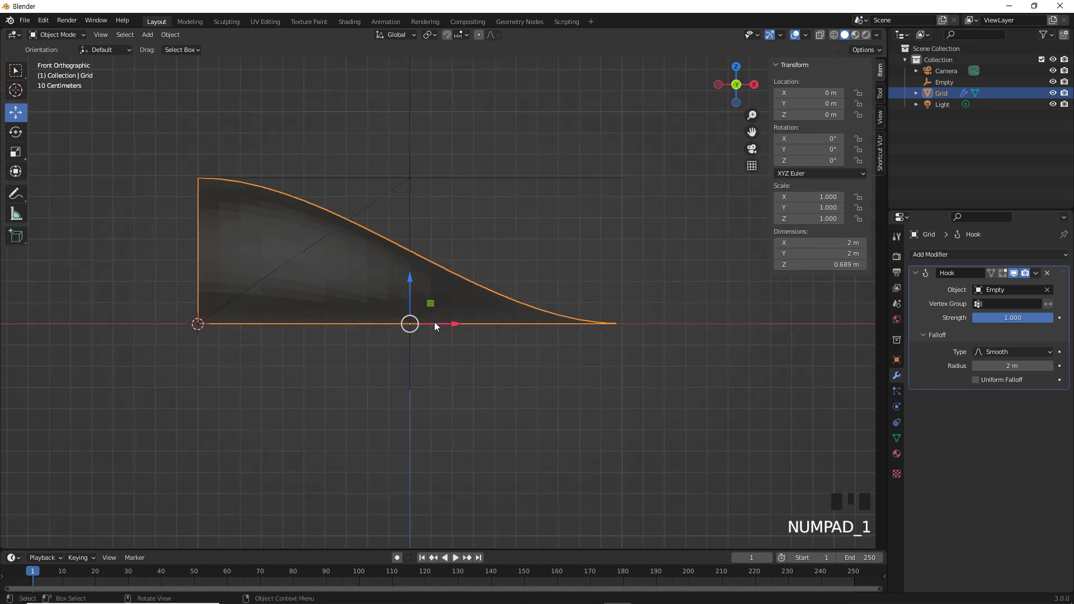
mouse_move(443, 365)
middle_down()
mouse_move(436, 391)
mouse_move(428, 370)
middle_up()
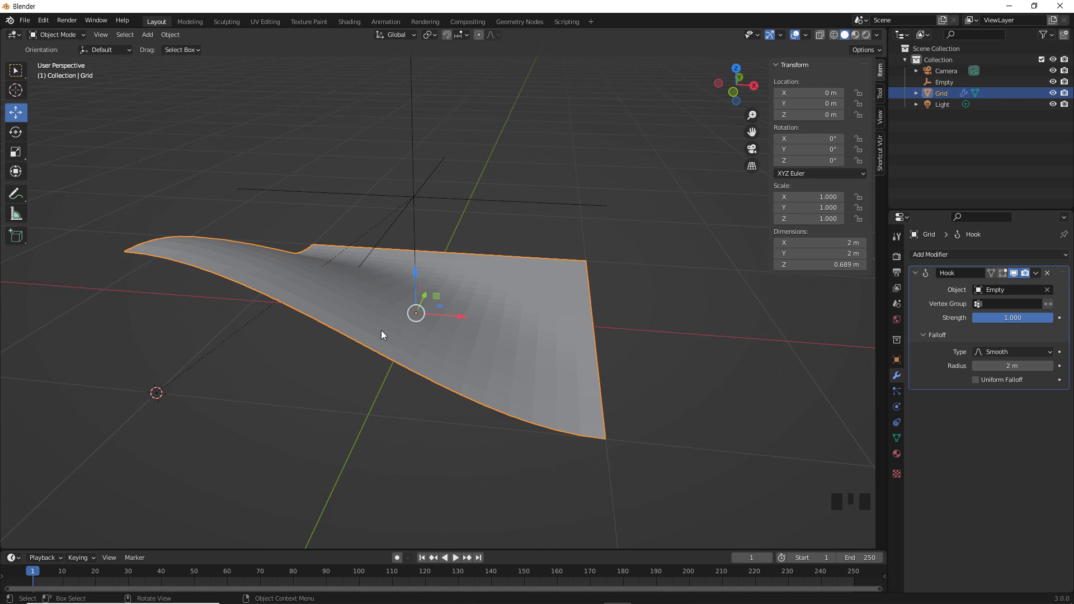
middle_drag(427, 363, 284, 251)
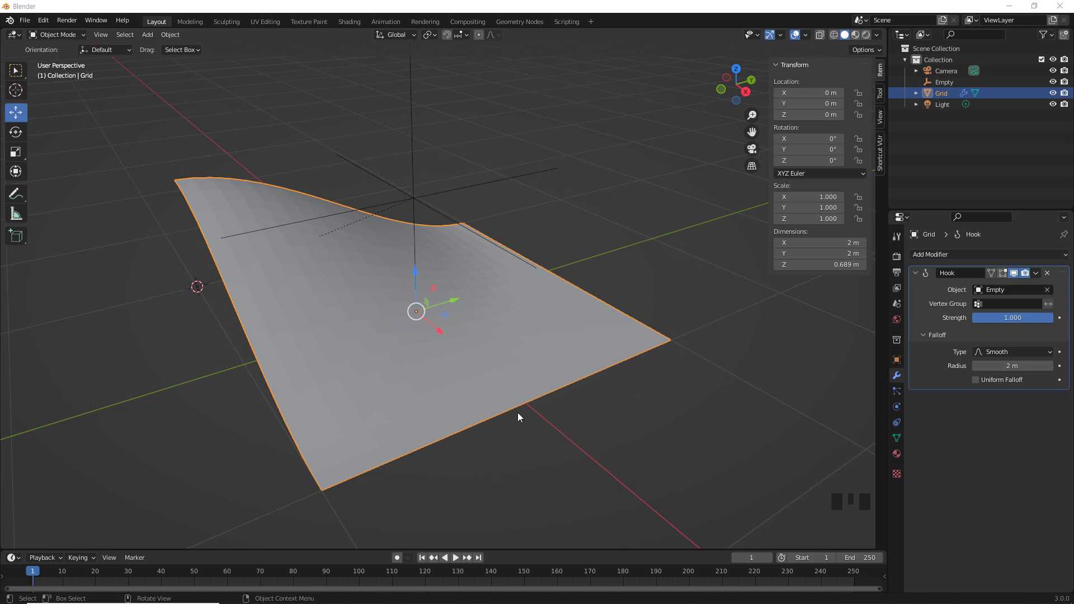
Step: Select the empty above the grid and lower it along the Z axis to test the recentered hook
click(412, 196)
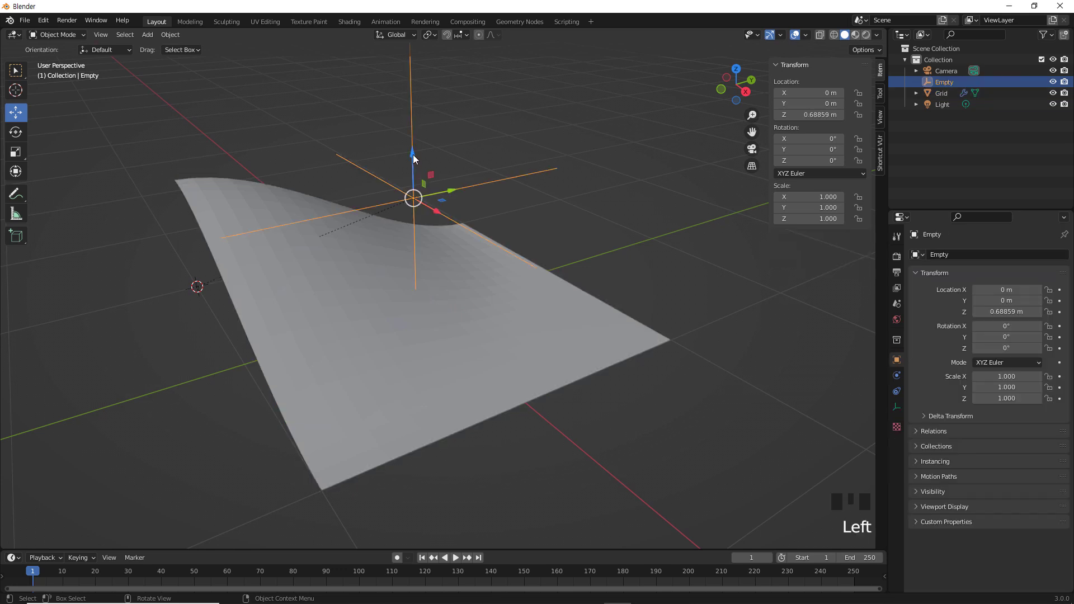
drag(413, 154, 427, 189)
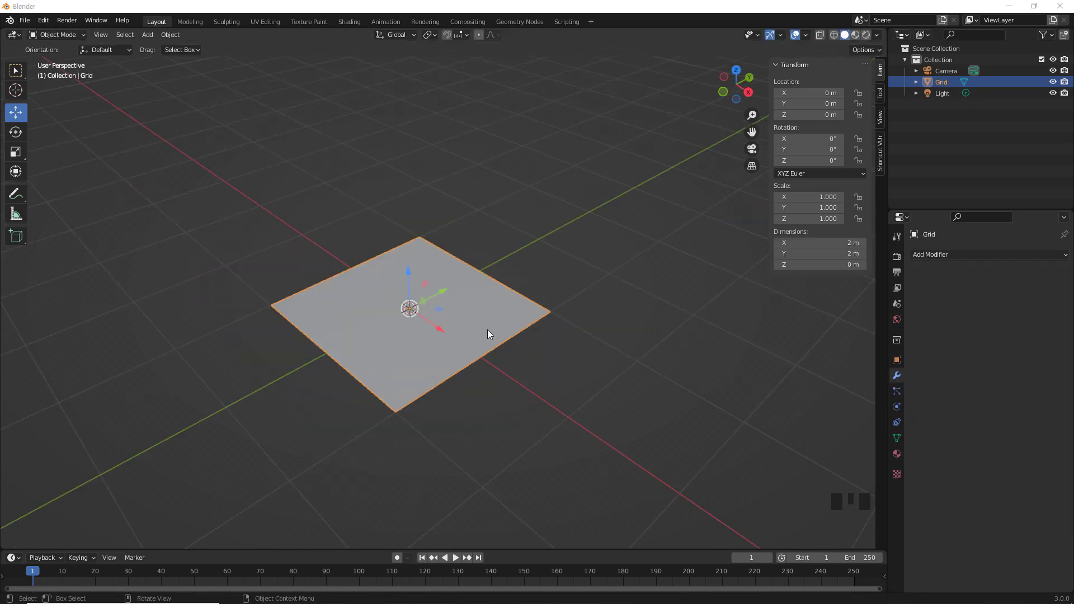
Step: In Edit Mode on the new flat grid, select the central edge loop running along the Y axis
click(474, 300)
key(Tab)
scroll(457, 381, up, 2)
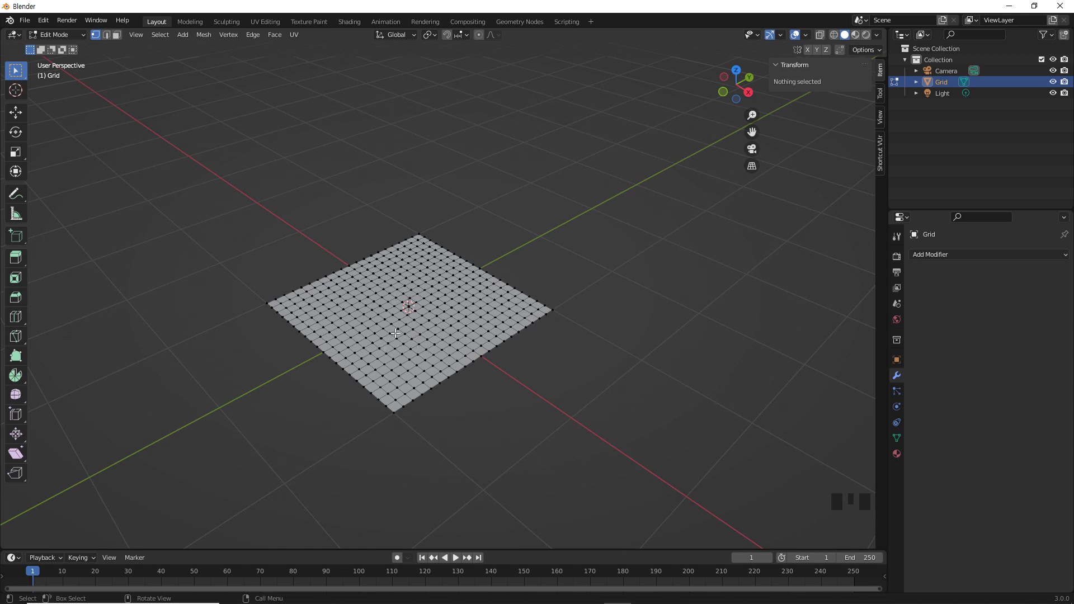
alt+click(357, 334)
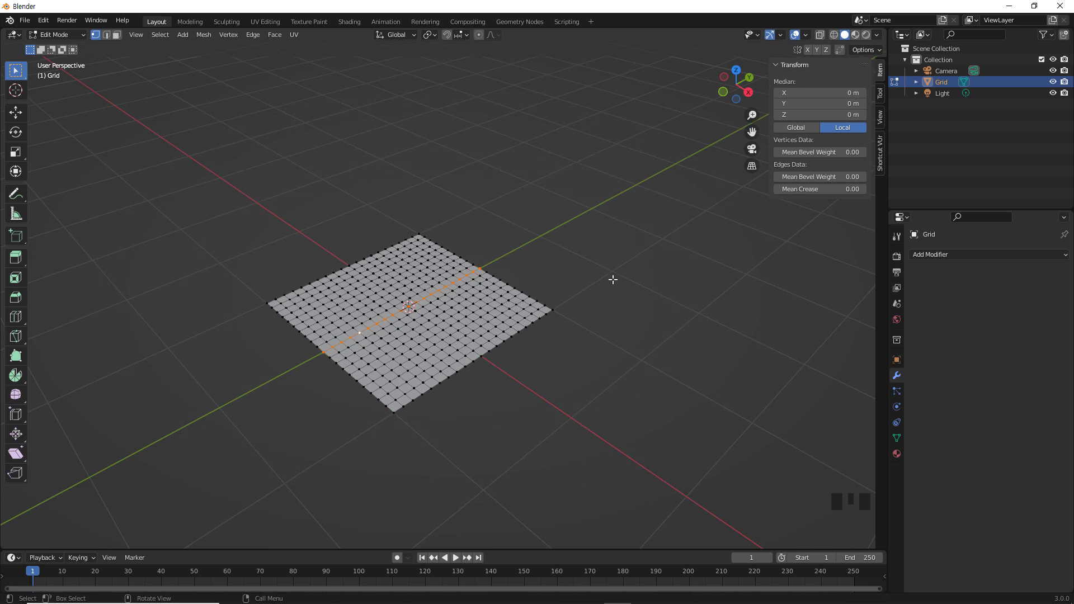
Step: Hook the selected central edge loop to a new object using Hook to New Object
key(ctrl+h)
click(231, 35)
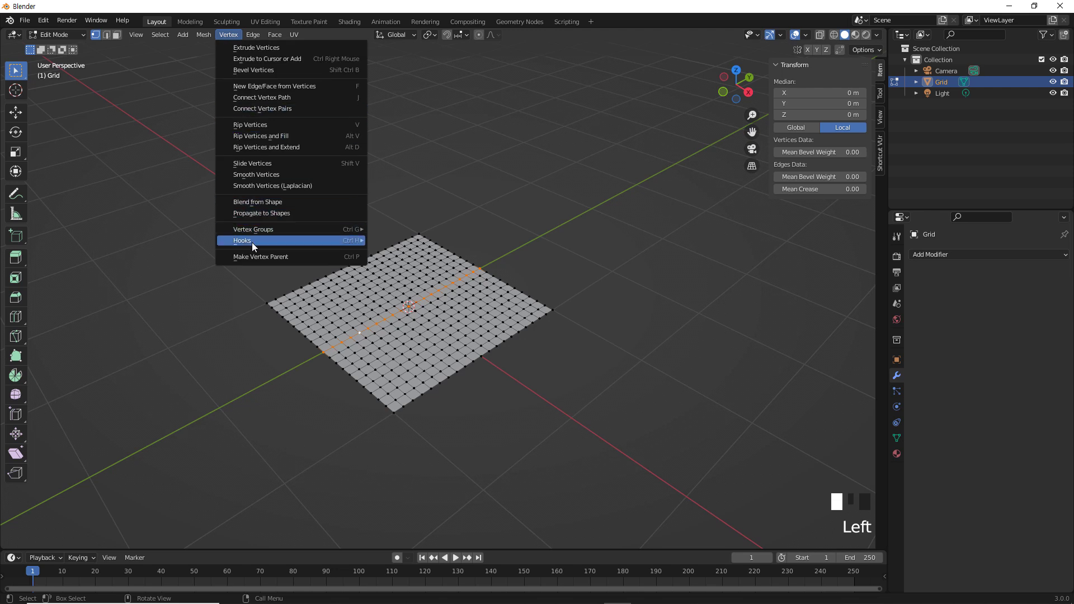
mouse_move(252, 242)
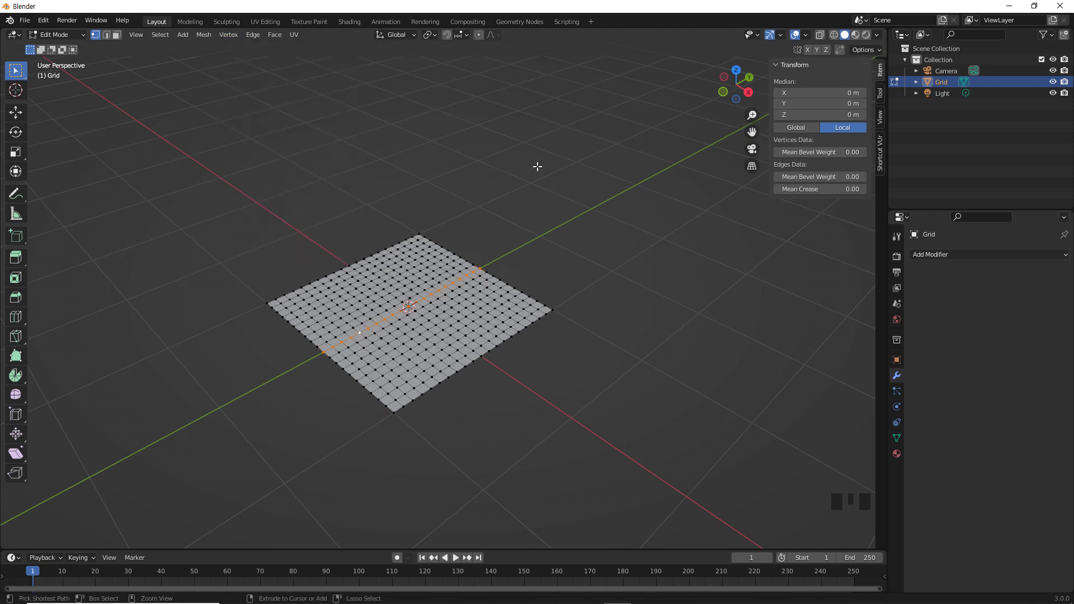
key(ctrl+h)
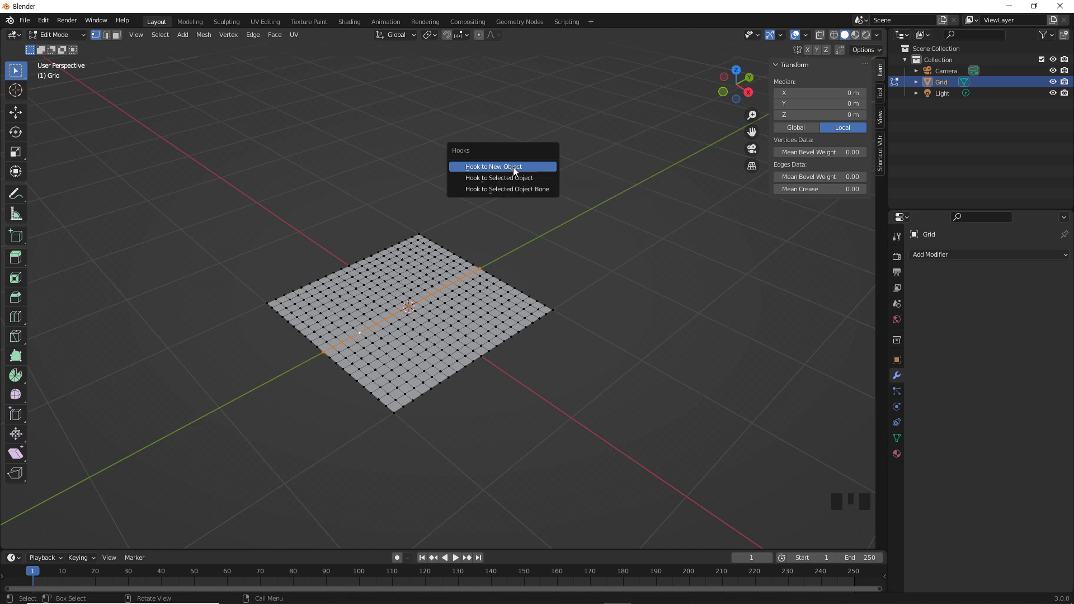
click(512, 166)
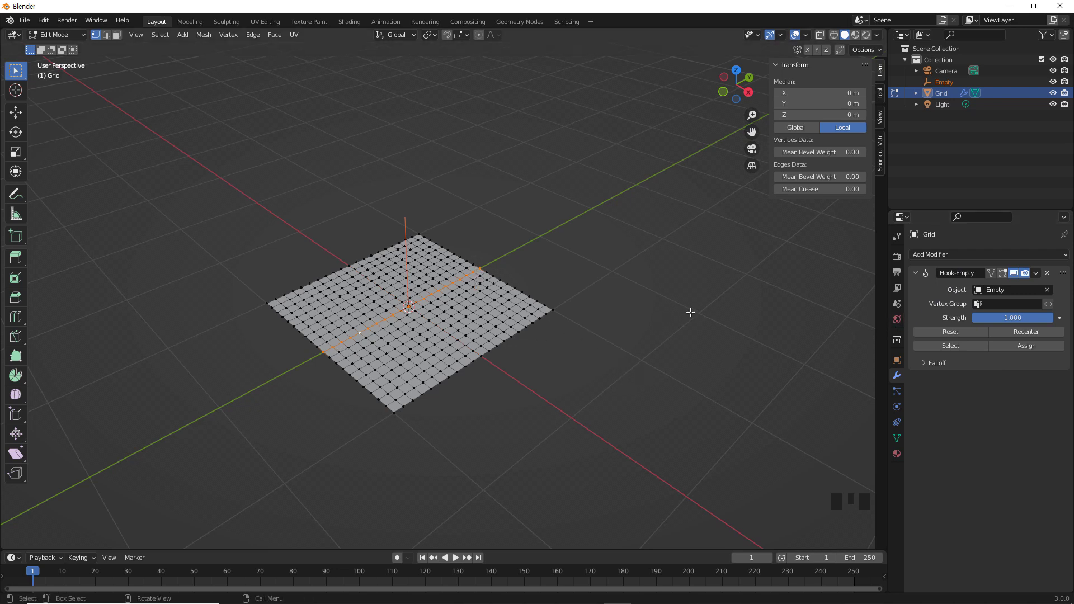
Step: Test selecting the hooked vertices through the Hook modifier, clear the selection, and review the available Hooks commands
click(846, 343)
click(948, 347)
click(809, 353)
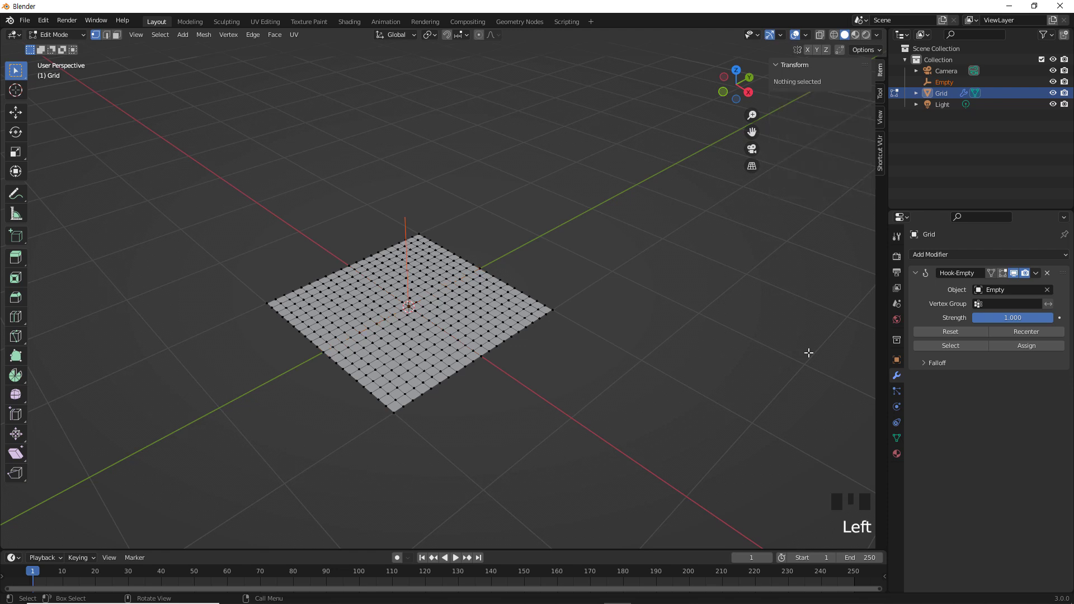
key(ctrl+h)
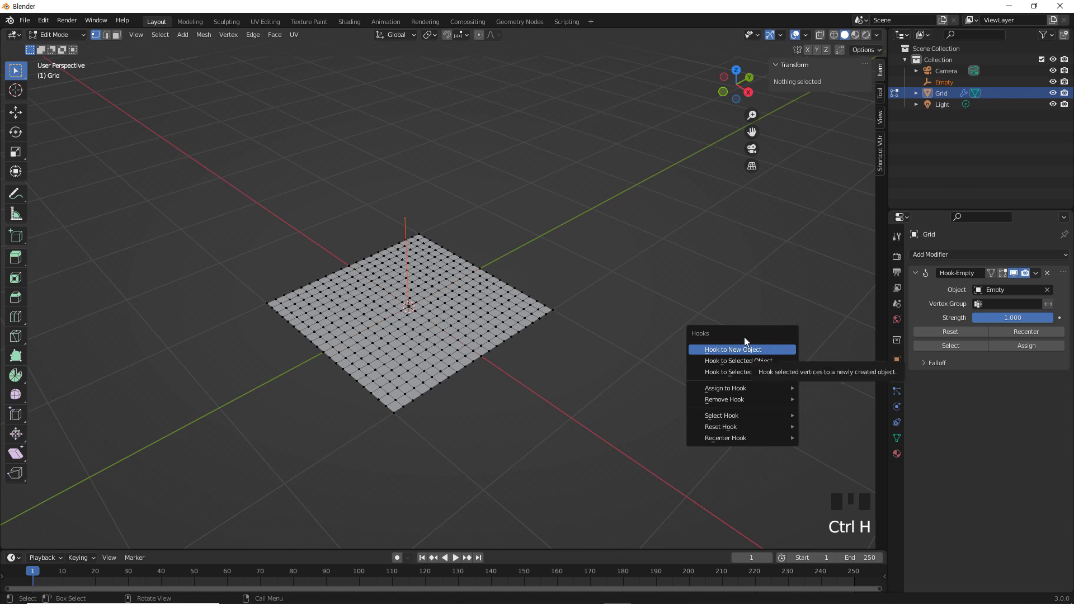
click(703, 286)
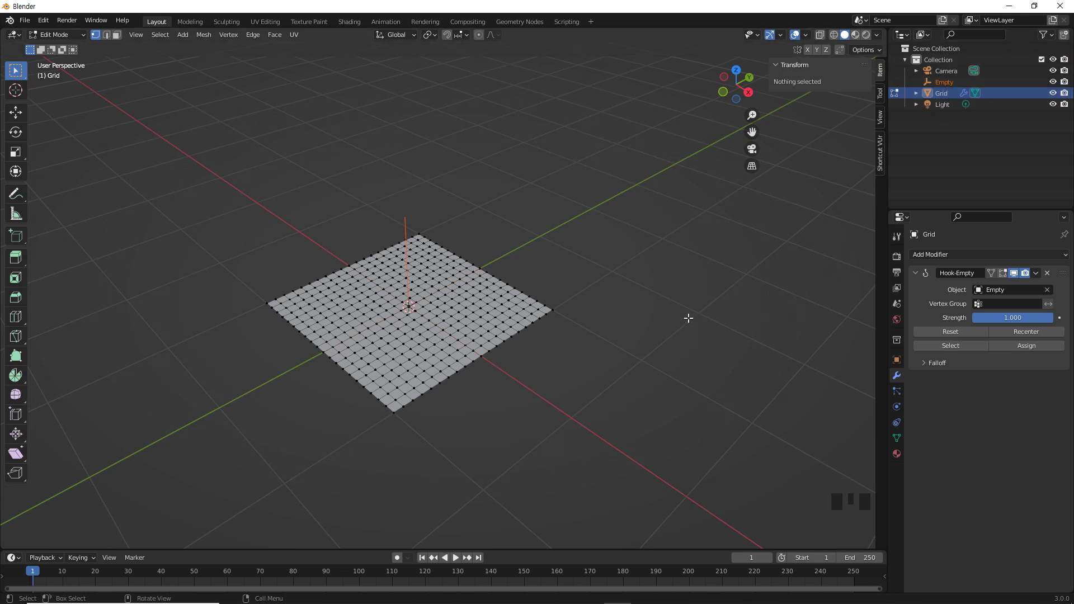
Step: In Object Mode, move the hook's empty up about 0.59 m along Z and about -0.10 m along X to deform the grid
key(Tab)
click(596, 357)
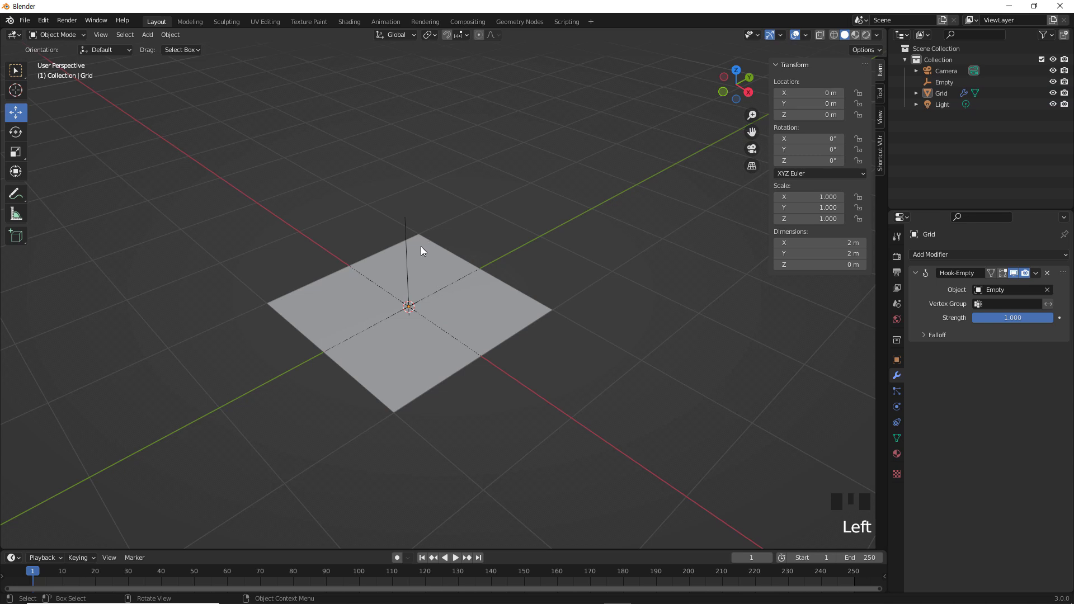
click(408, 228)
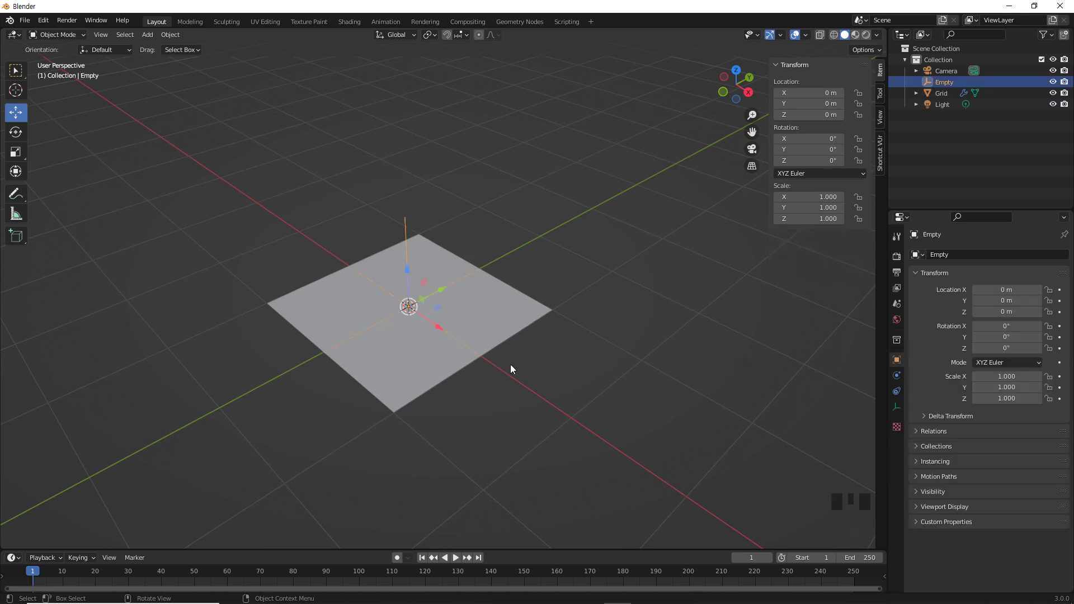
drag(407, 270, 420, 202)
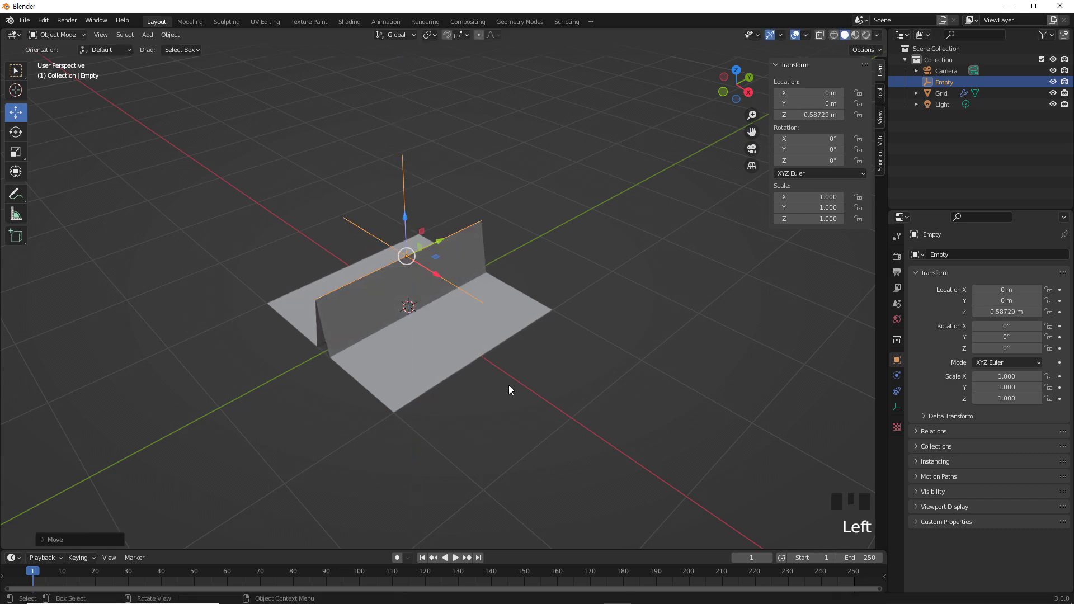
mouse_move(508, 385)
middle_down()
mouse_move(557, 338)
mouse_move(587, 347)
mouse_move(604, 378)
mouse_move(519, 386)
middle_up()
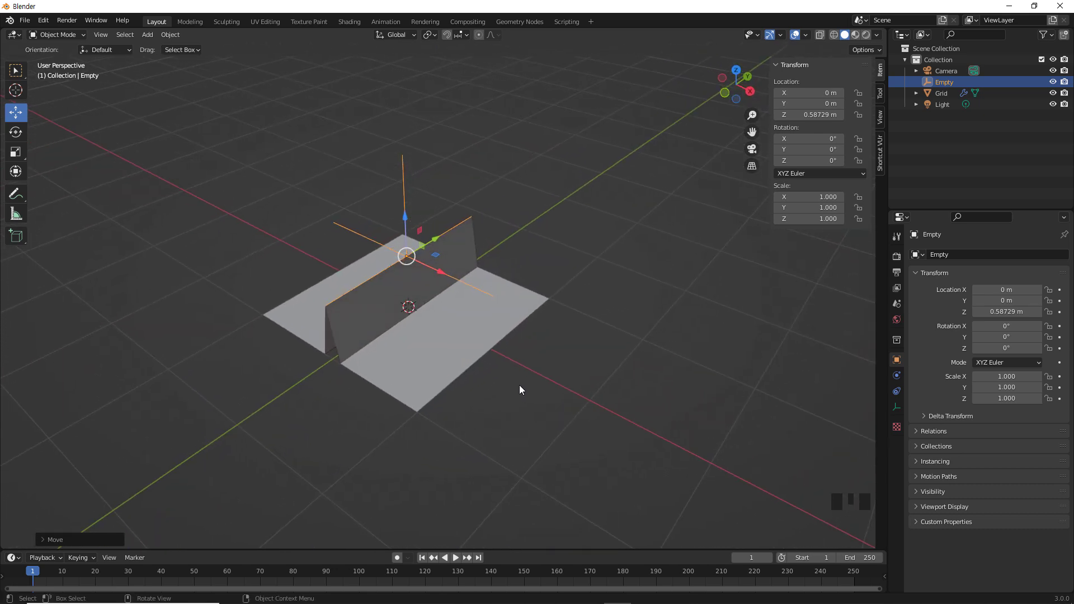
mouse_move(445, 276)
mouse_down()
mouse_move(495, 275)
mouse_move(436, 274)
mouse_move(453, 271)
mouse_move(440, 261)
mouse_up()
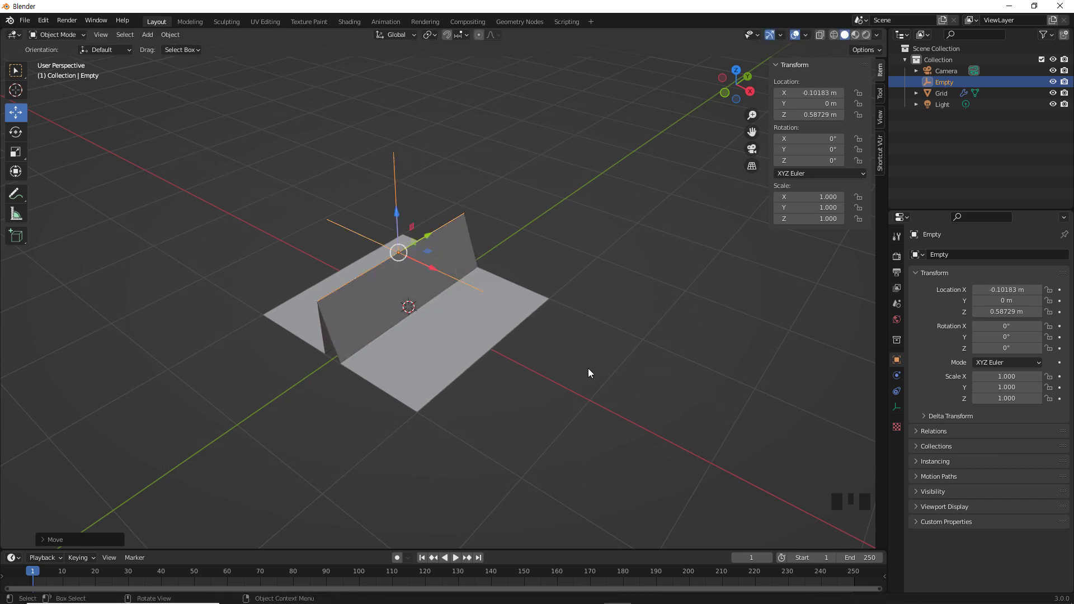